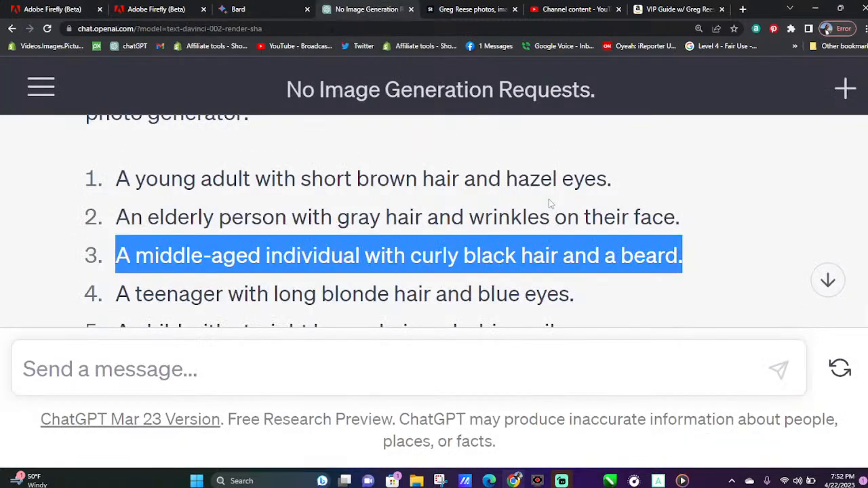
# Copy the portrait description "An elderly person with gray hair and wrinkles on their face." from the ChatGPT list
pyautogui.moveTo(689, 219); pyautogui.dragTo(106, 224)
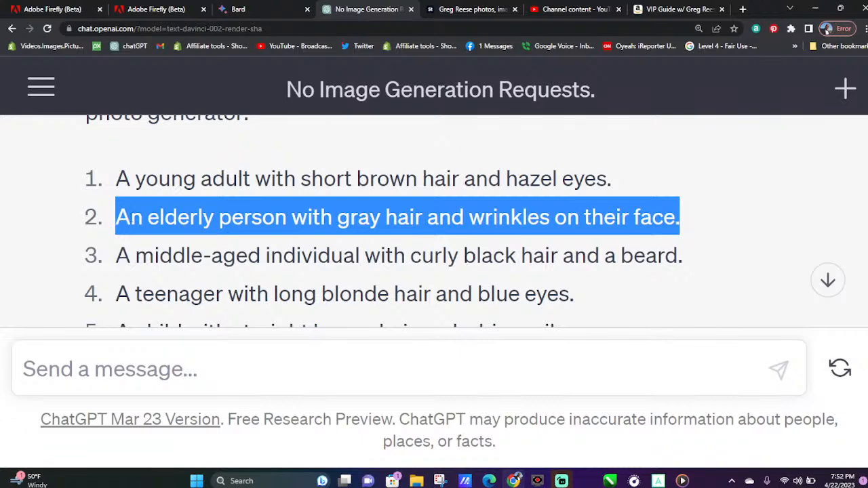
pyautogui.rightClick(125, 219)
pyautogui.click(171, 237)
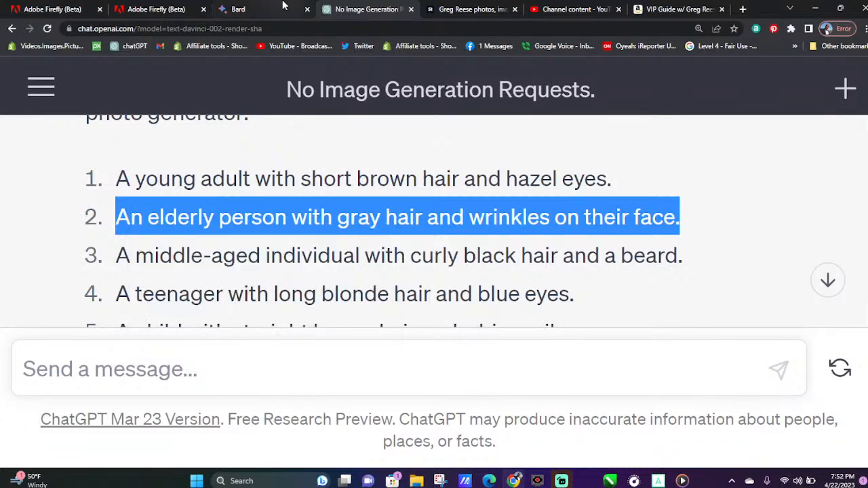
# In Adobe Firefly, change the prompt to "a hyperrealistic portrait of An elderly person with gray hair and wrinkles on their face." and generate the images
pyautogui.click(68, 9)
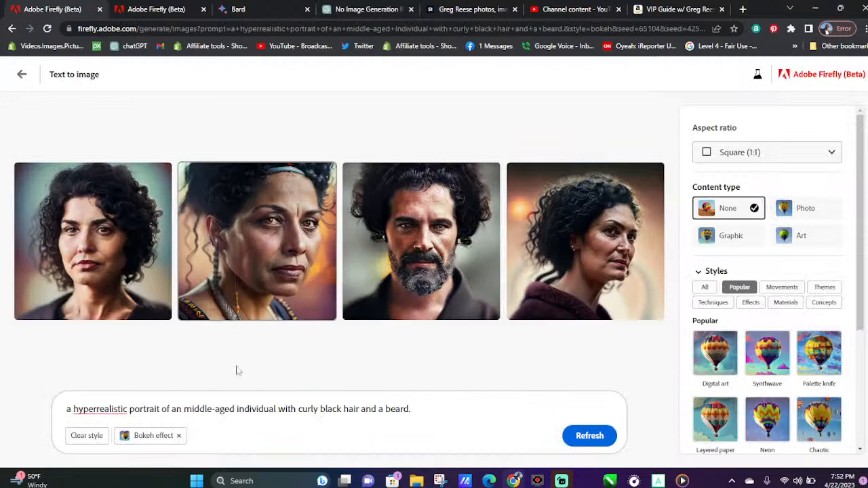
pyautogui.moveTo(428, 408); pyautogui.dragTo(184, 409)
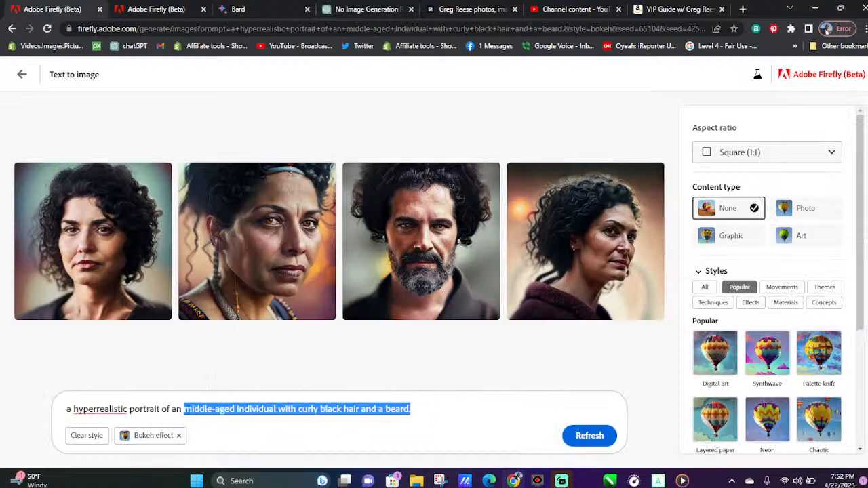
pyautogui.hotkey('ctrl', 'v')
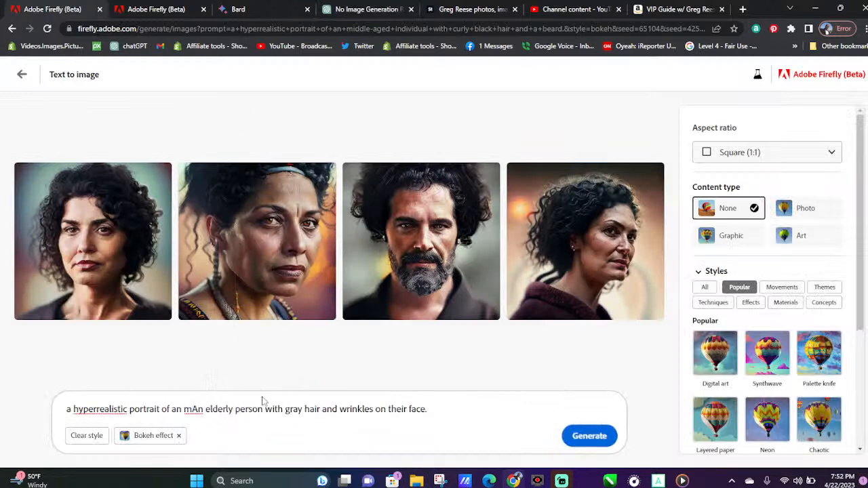
pyautogui.click(192, 409)
pyautogui.press('BackSpace')
pyautogui.press('BackSpace')
pyautogui.press('BackSpace')
pyautogui.press('BackSpace')
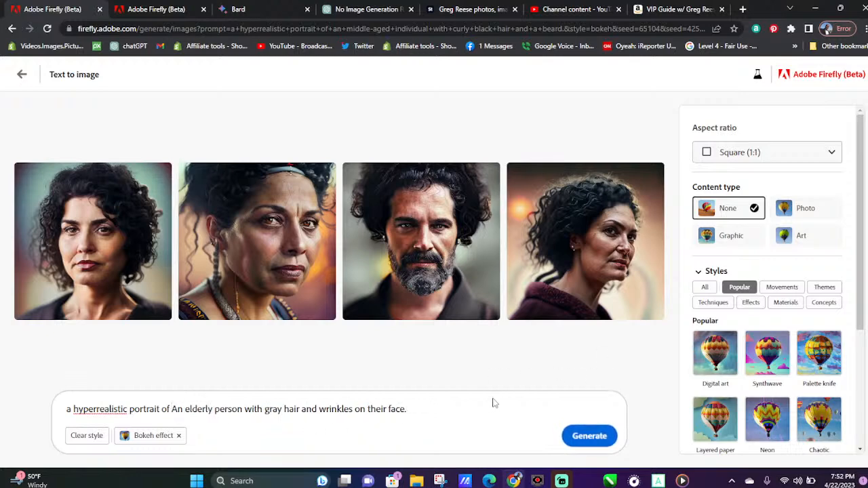
pyautogui.click(587, 437)
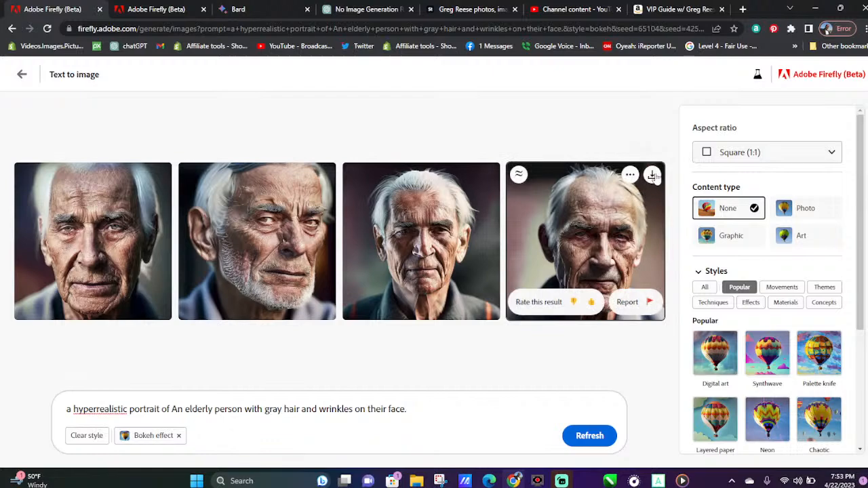
# Download all four elderly portraits and open the second one in the enlarged view
pyautogui.click(653, 175)
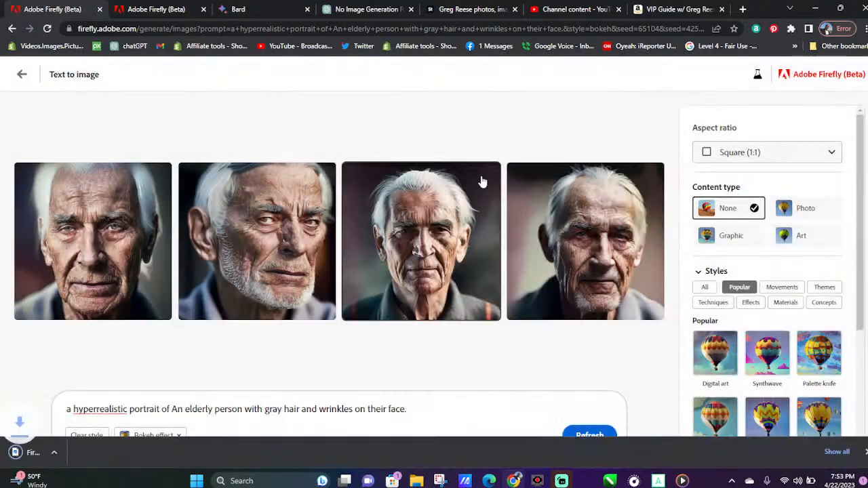
pyautogui.click(491, 161)
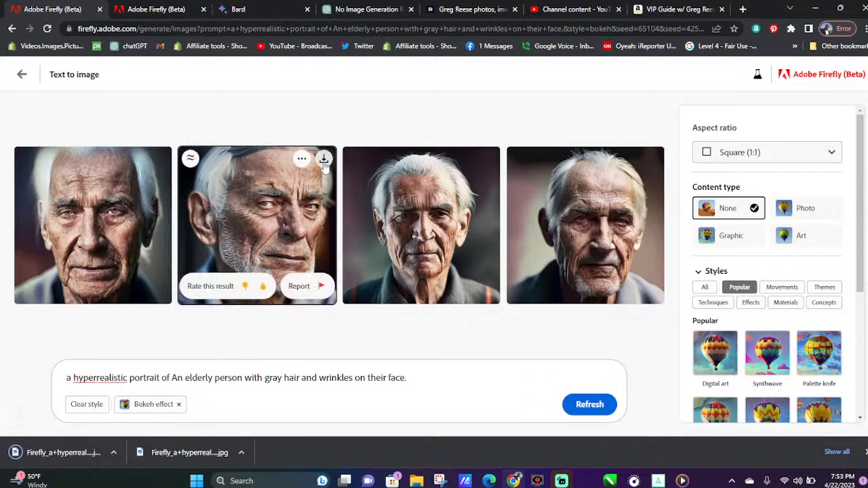
pyautogui.click(323, 160)
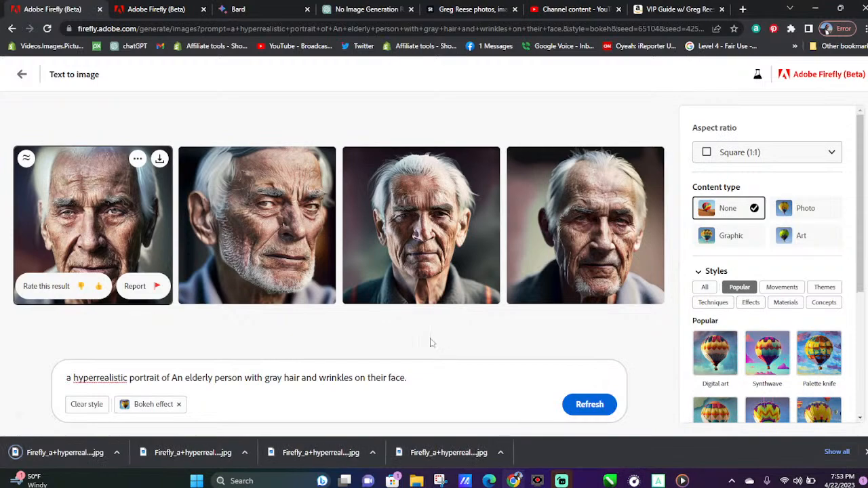
pyautogui.click(291, 268)
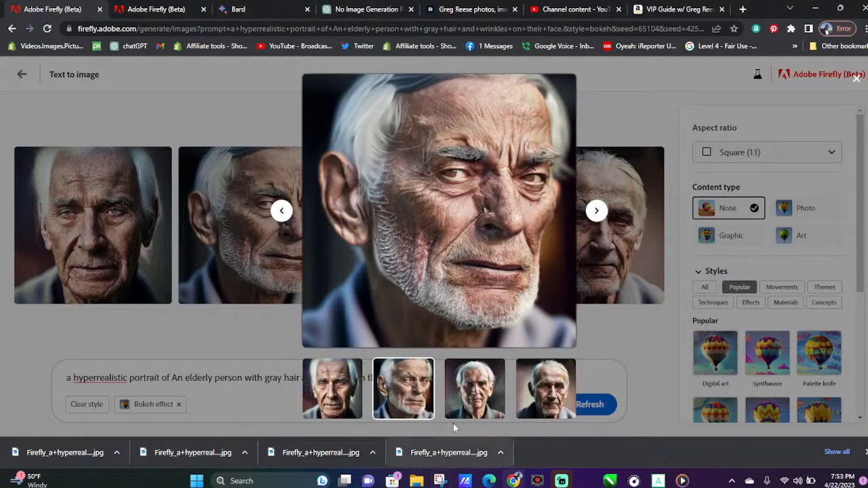
# Switch to ChatGPT and copy the description "A person with dark skin and curly hair wearing a green t-shirt."
pyautogui.click(387, 9)
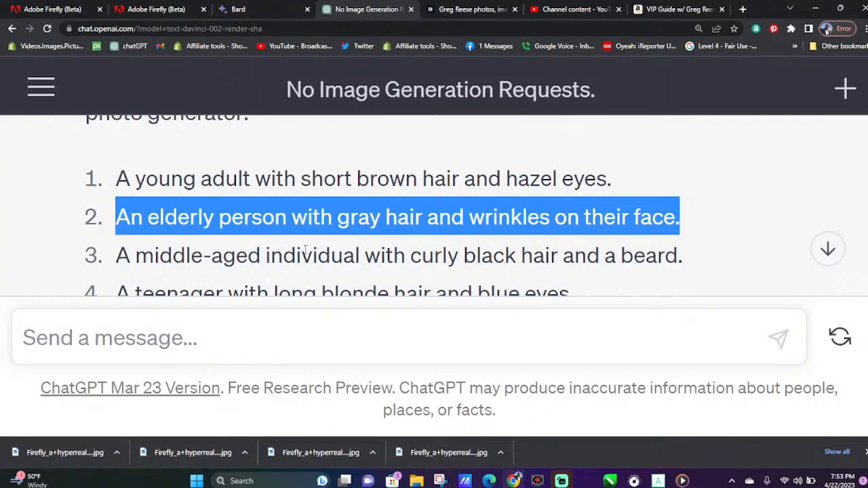
pyautogui.scroll(-3, 305, 249)
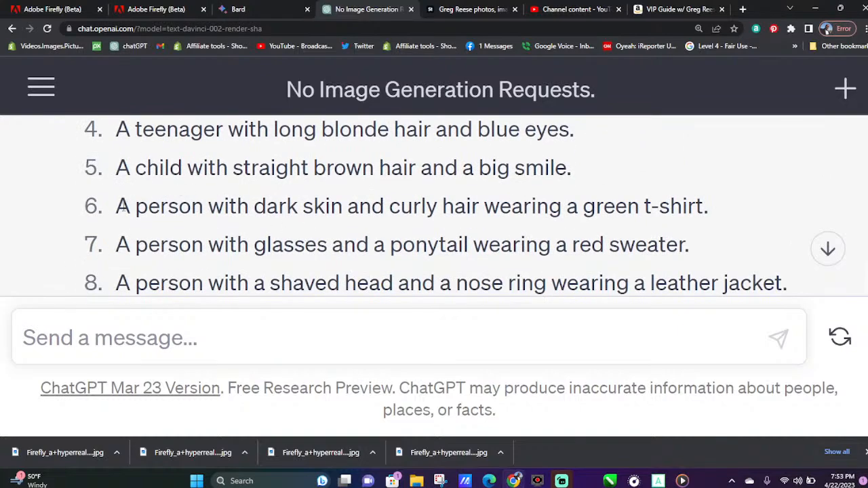
pyautogui.moveTo(119, 212); pyautogui.dragTo(719, 216)
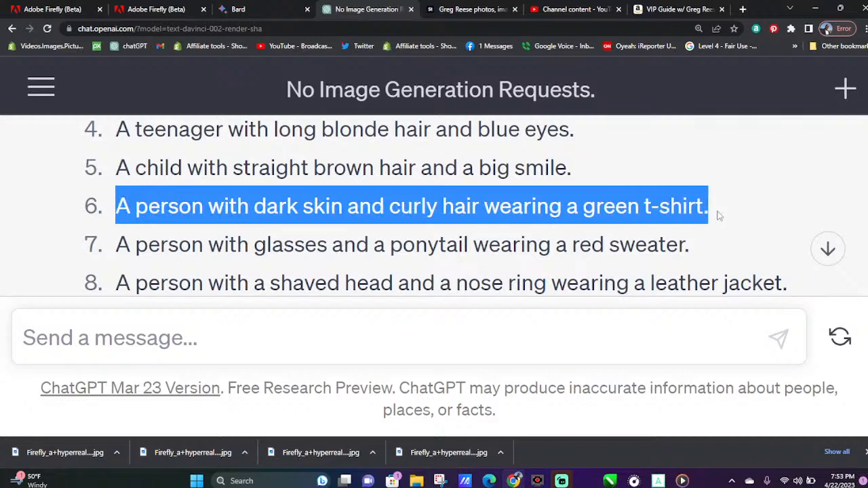
pyautogui.rightClick(630, 211)
pyautogui.click(478, 218)
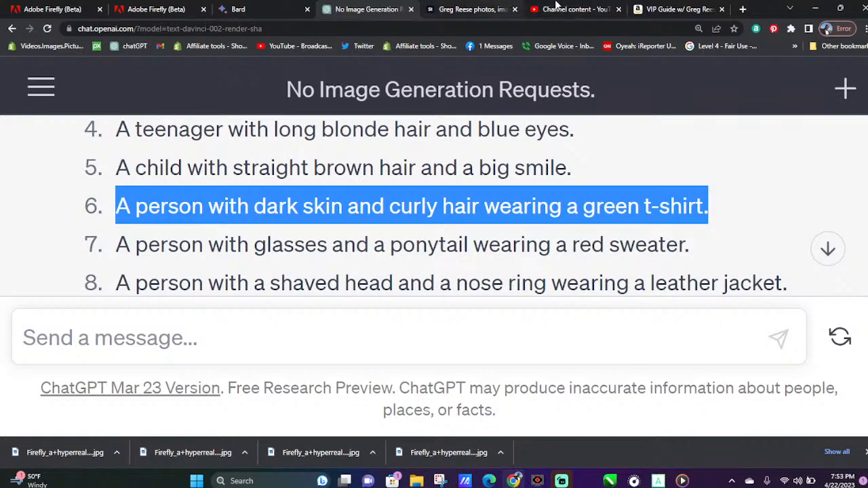
# Back in Adobe Firefly, replace the elderly person description with "A person with dark skin and curly hair wearing a green t-shirt." and generate the images
pyautogui.click(47, 9)
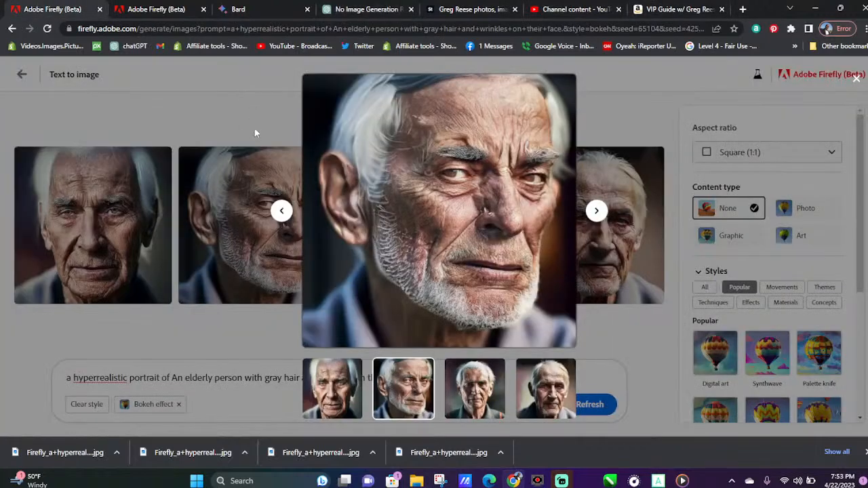
pyautogui.click(243, 396)
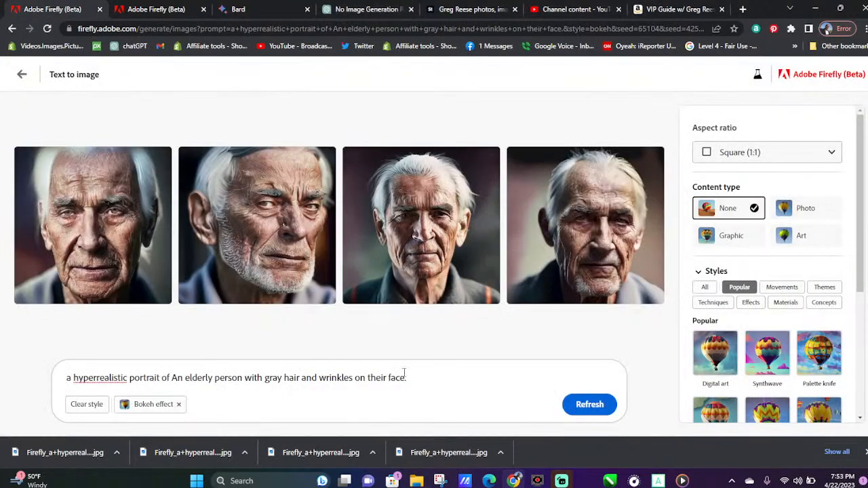
pyautogui.moveTo(410, 377); pyautogui.dragTo(172, 378)
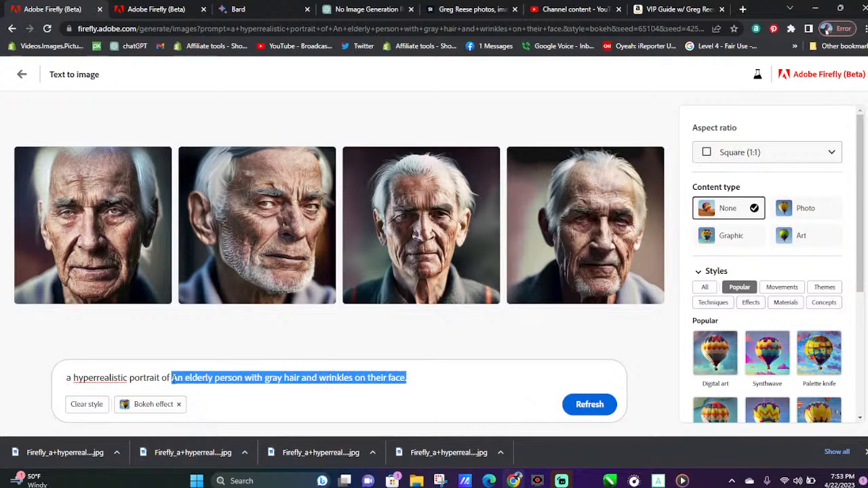
pyautogui.hotkey('ctrl', 'v')
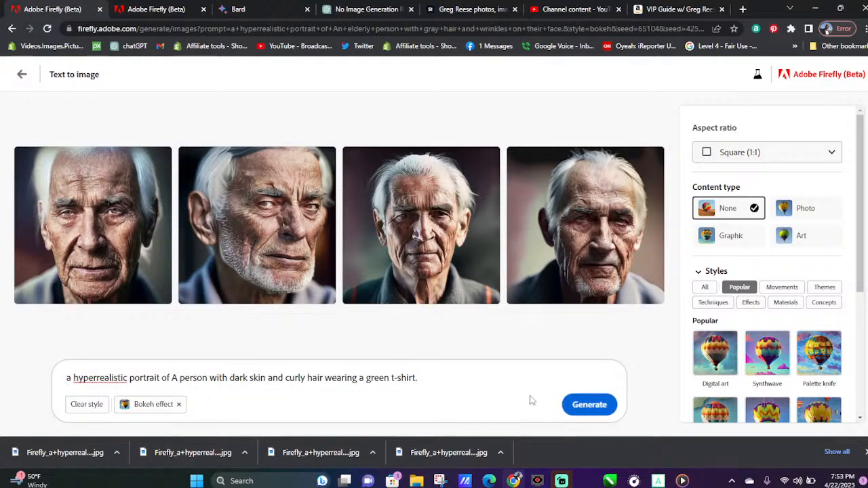
pyautogui.click(590, 405)
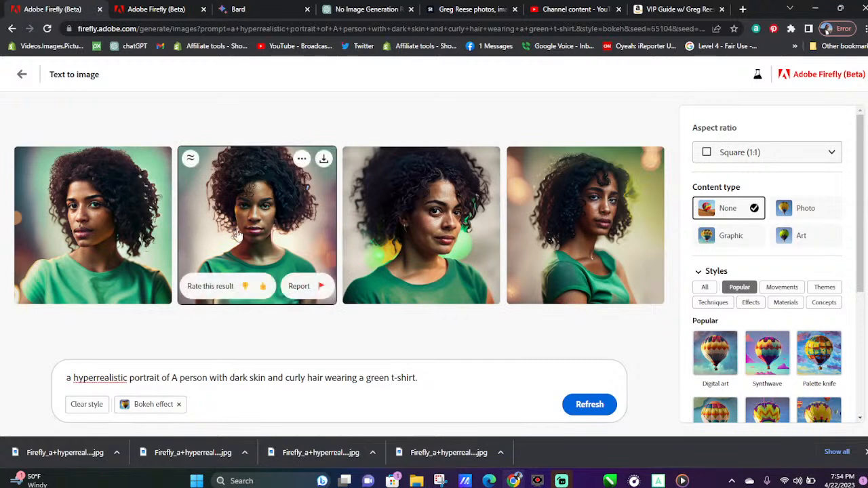
# Download all four generated portraits of the curly-haired person in the green t-shirt
pyautogui.moveTo(601, 241)
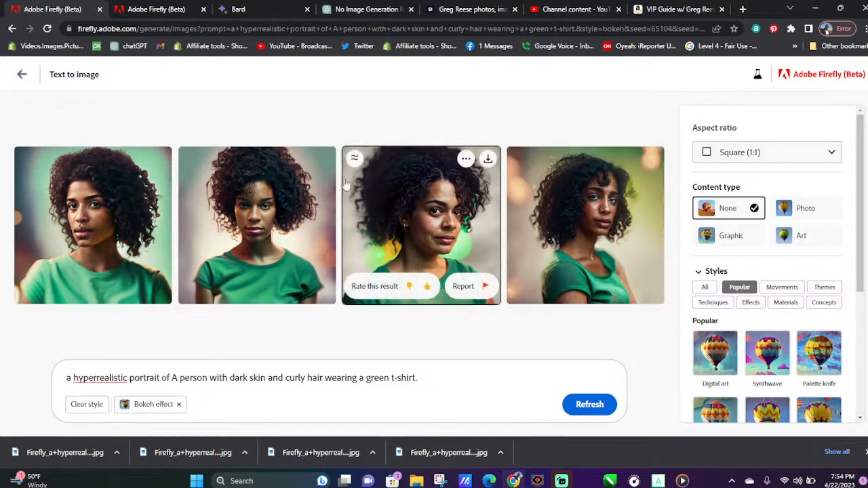
pyautogui.click(326, 161)
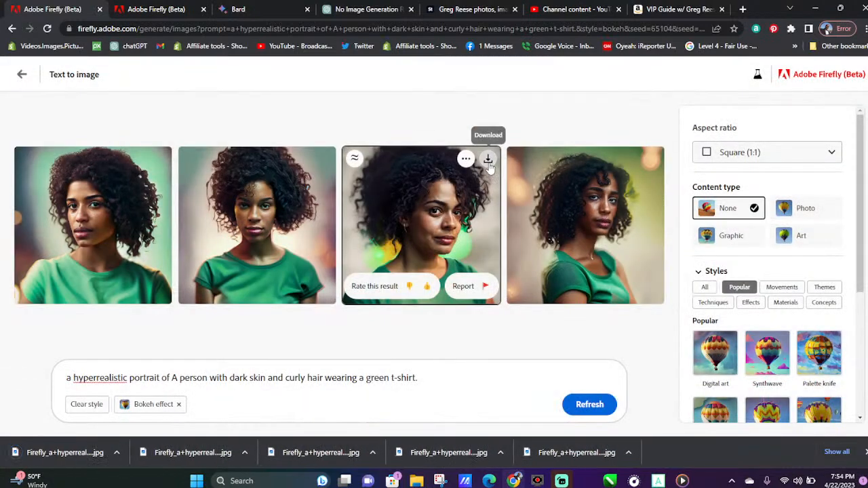
pyautogui.click(488, 160)
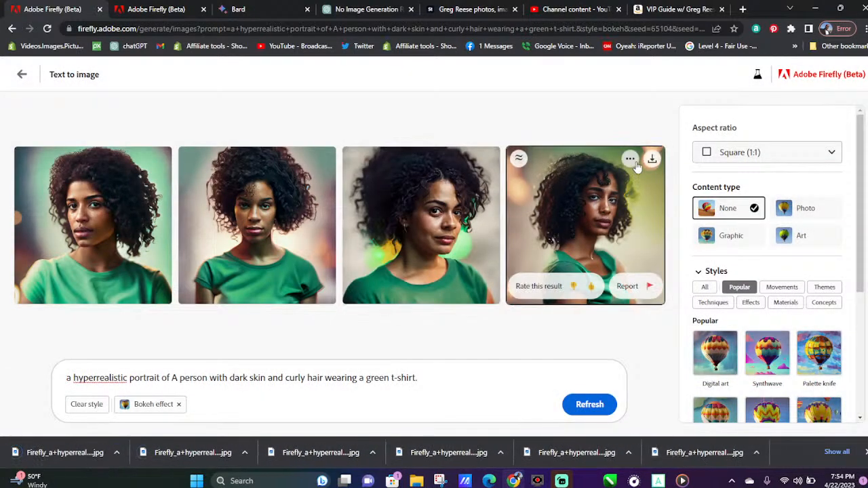
pyautogui.click(652, 160)
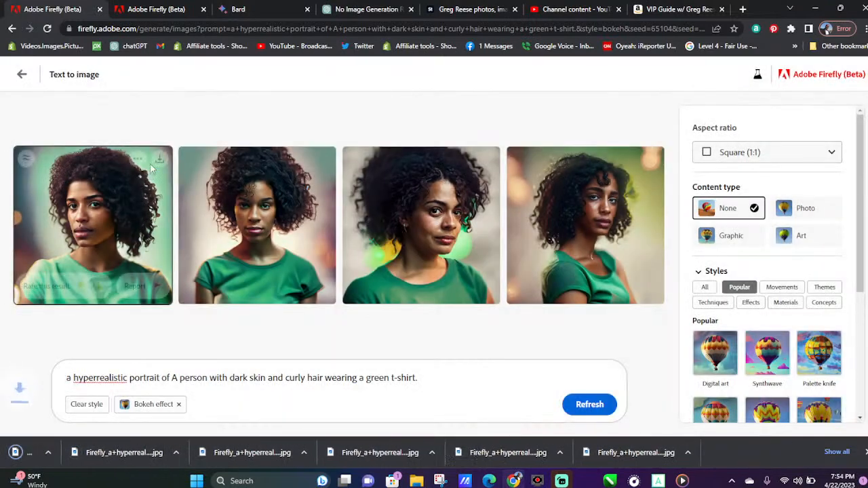
pyautogui.click(160, 160)
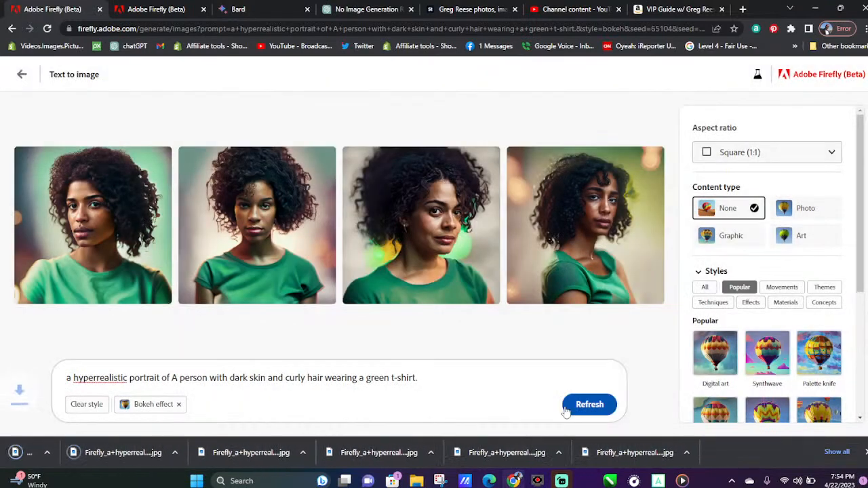
# Generate a fresh set of images from the same green t-shirt prompt and download the fourth and second portraits
pyautogui.click(581, 406)
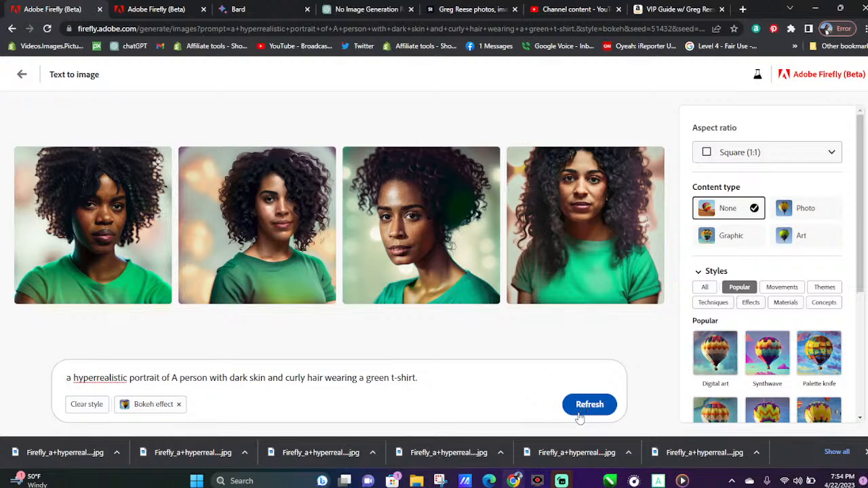
pyautogui.click(650, 164)
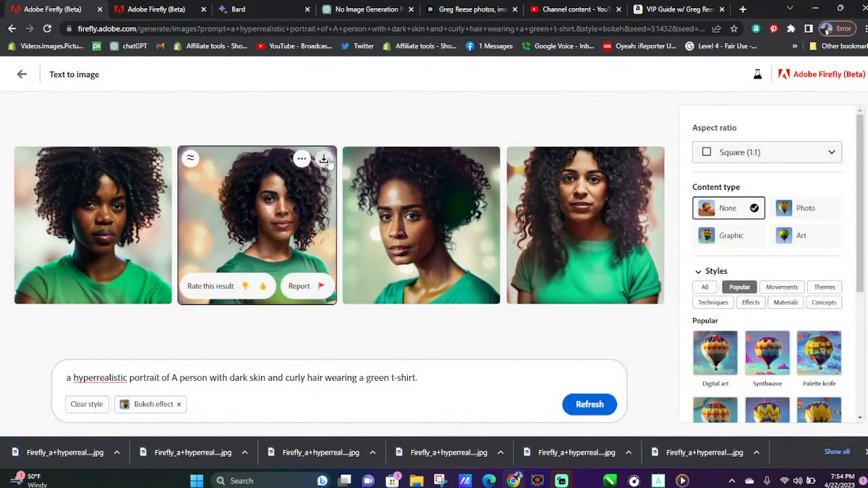
pyautogui.click(330, 159)
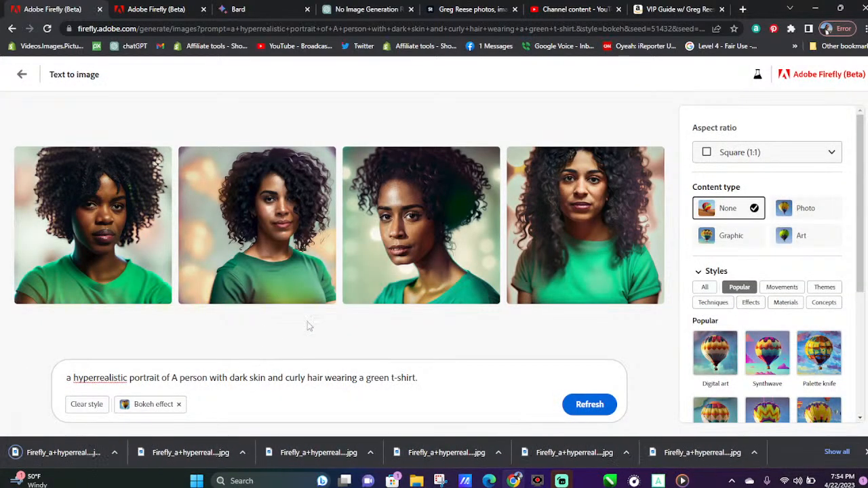
# Download the third and first portraits of the new set from their enlarged views, and return to the results
pyautogui.click(468, 175)
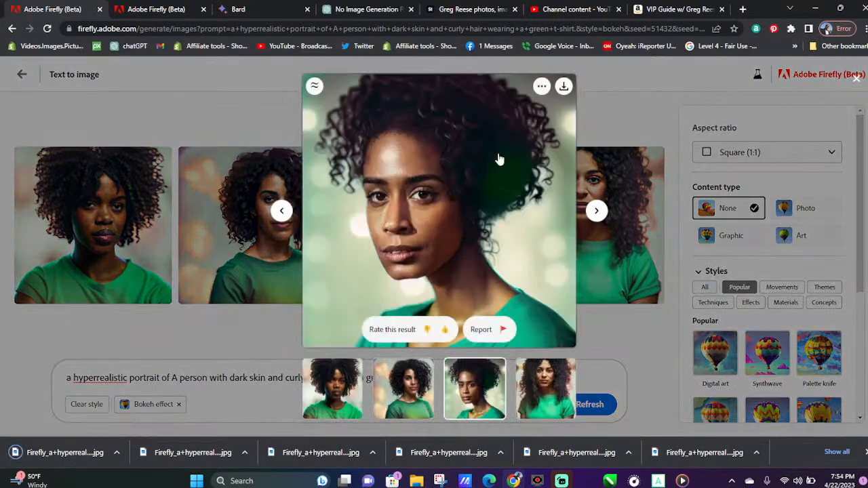
pyautogui.click(562, 94)
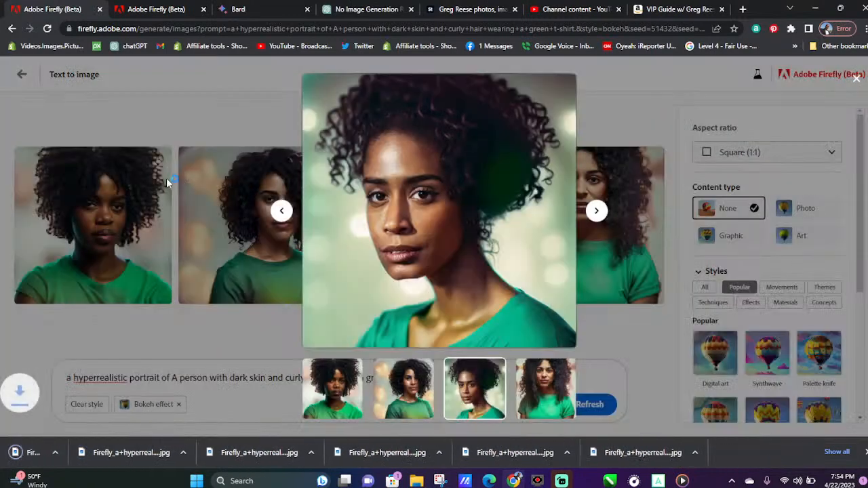
pyautogui.click(154, 169)
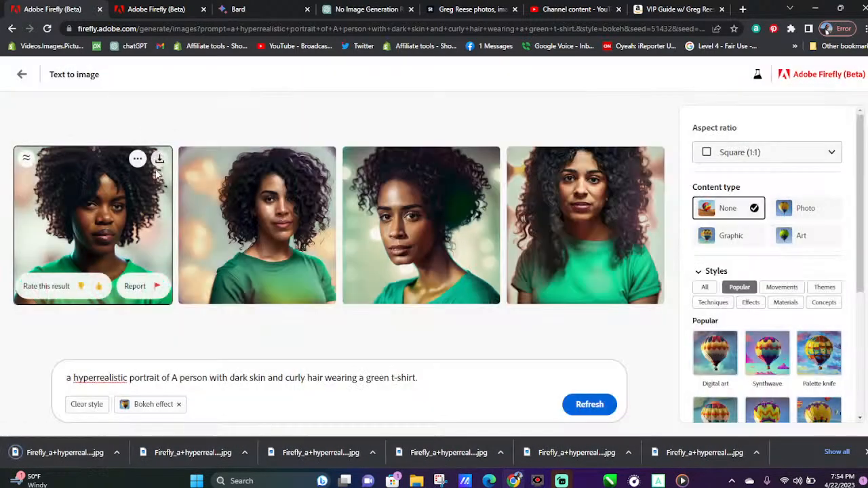
pyautogui.click(148, 194)
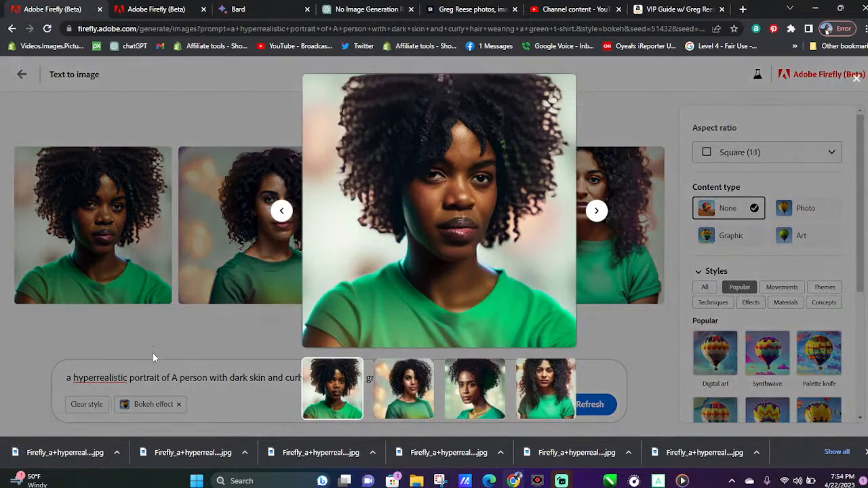
pyautogui.click(561, 93)
pyautogui.click(597, 337)
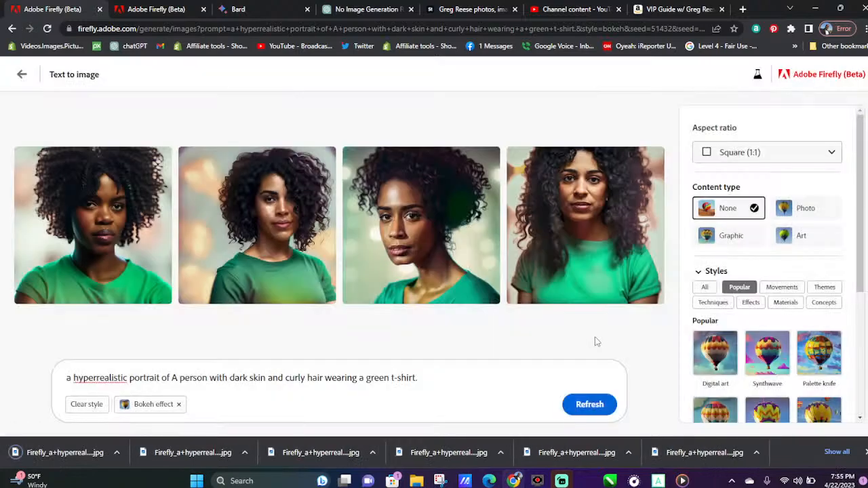
# In the ChatGPT list, copy item 8, "A person with a shaved head and a nose ring wearing a leather jacket."
pyautogui.click(361, 7)
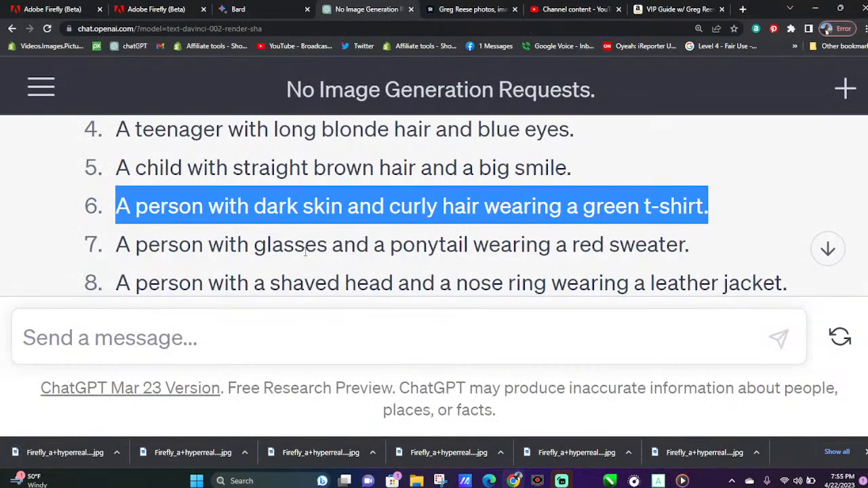
pyautogui.scroll(-1, 305, 251)
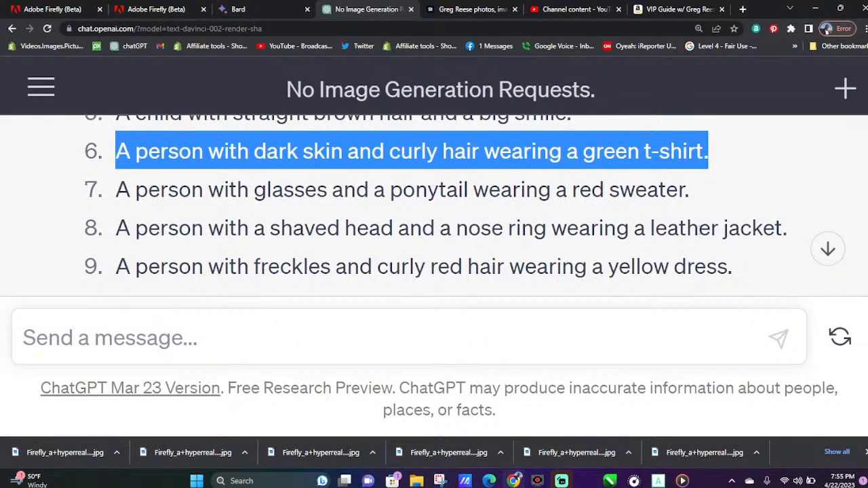
pyautogui.moveTo(789, 234); pyautogui.dragTo(124, 224)
pyautogui.rightClick(126, 224)
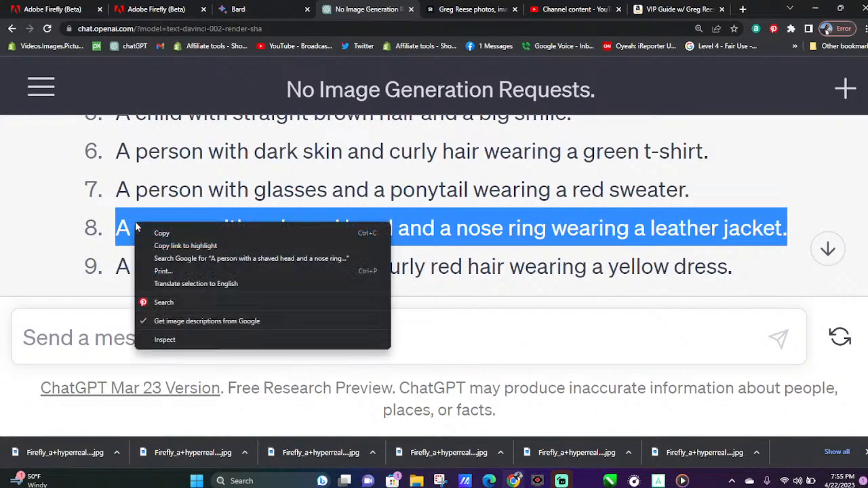
pyautogui.click(150, 232)
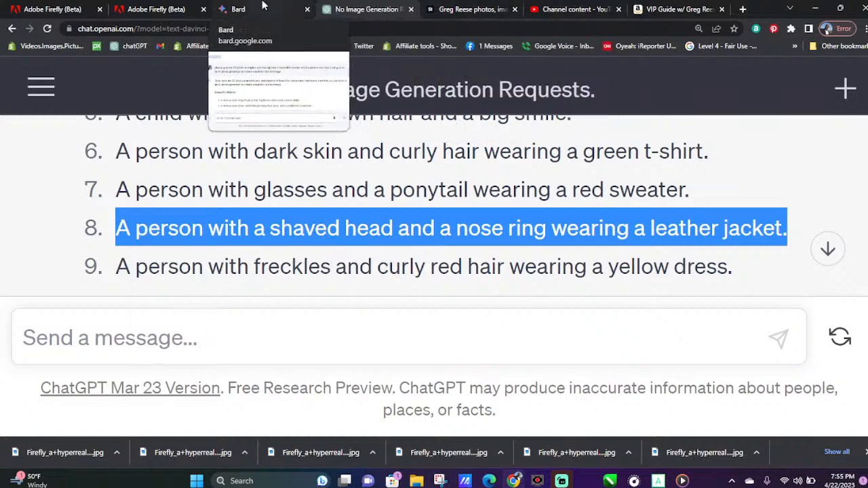
# In Adobe Firefly, replace the green t-shirt description with "A person with a shaved head and a nose ring wearing a leather jacket." and generate the images
pyautogui.click(156, 9)
pyautogui.moveTo(434, 378); pyautogui.dragTo(182, 381)
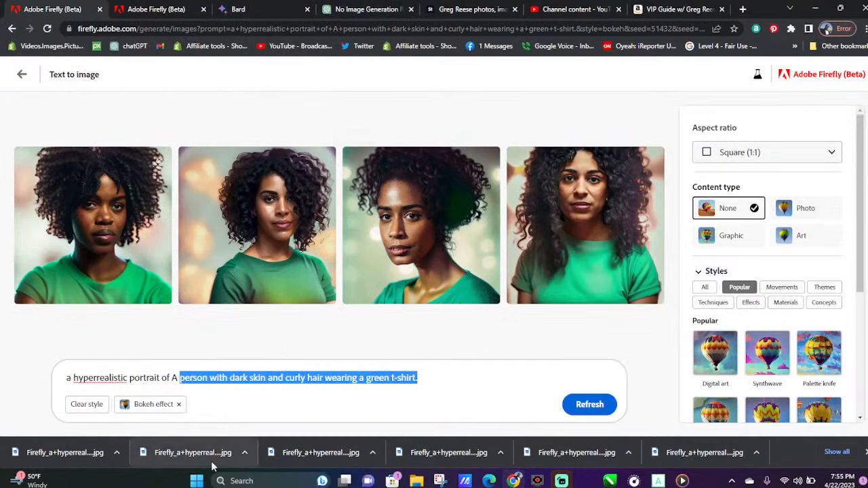
pyautogui.hotkey('ctrl', 'v')
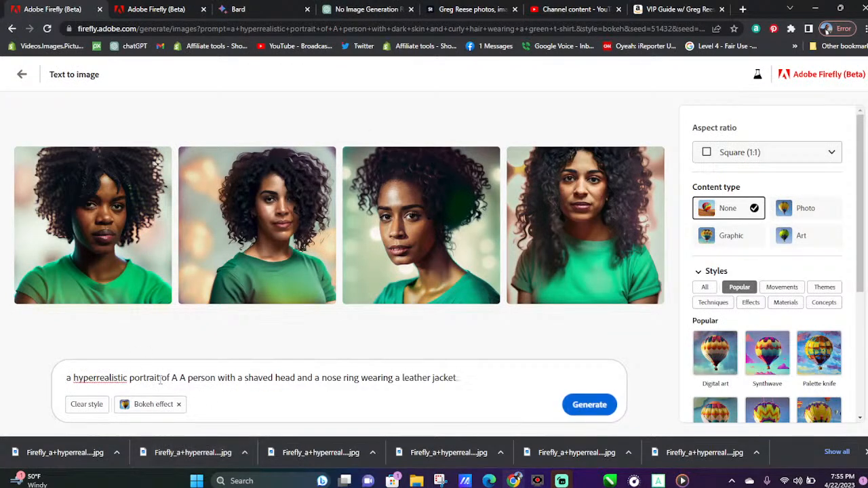
pyautogui.click(178, 380)
pyautogui.press('BackSpace')
pyautogui.press('BackSpace')
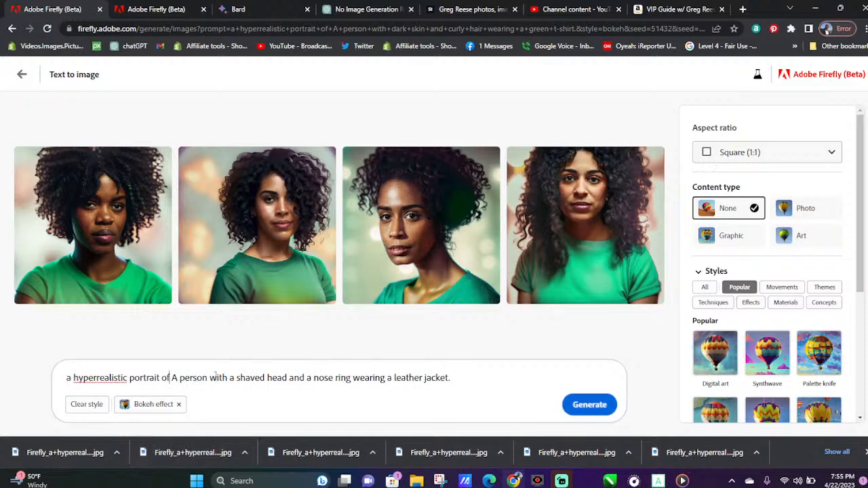
pyautogui.click(581, 406)
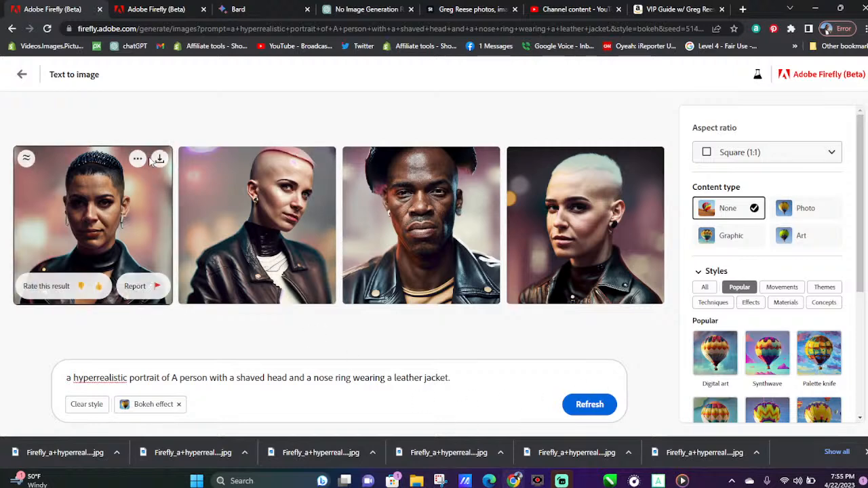
# Download all four generated portraits of the person with the shaved head and leather jacket
pyautogui.click(159, 163)
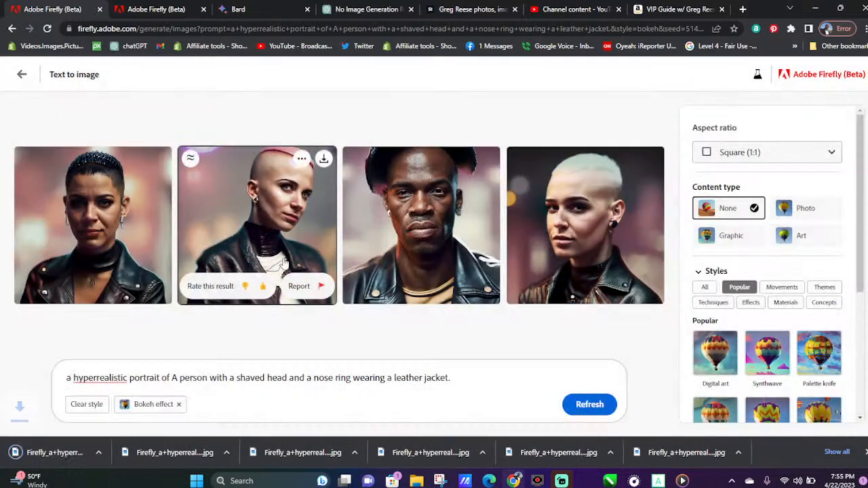
pyautogui.click(325, 160)
pyautogui.moveTo(428, 271)
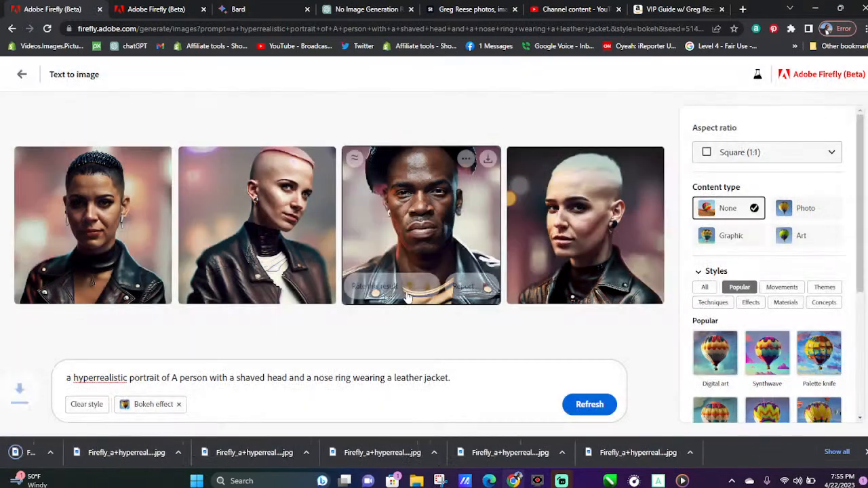
pyautogui.click(487, 159)
pyautogui.moveTo(621, 170)
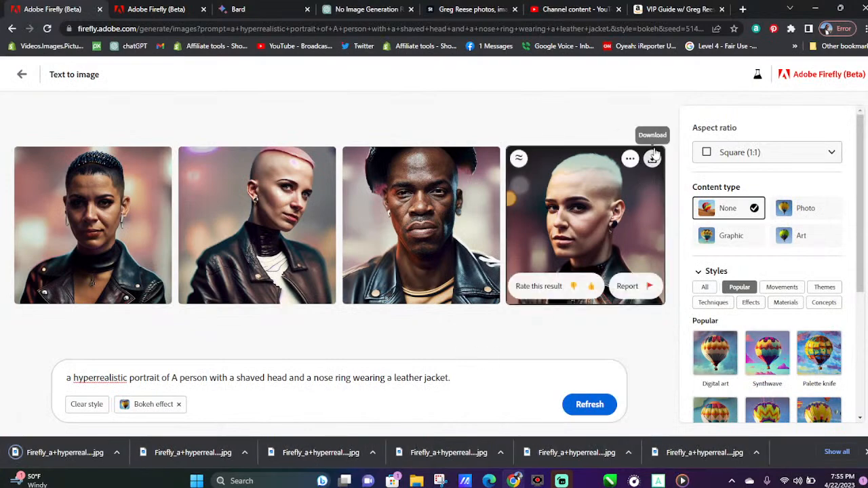
pyautogui.click(652, 158)
# Generate a fresh set of images from the same leather jacket prompt and download all four portraits
pyautogui.click(578, 406)
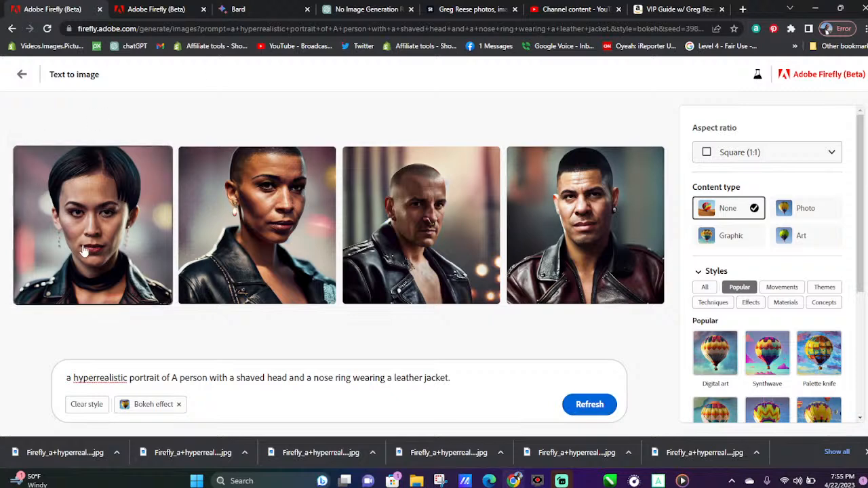
pyautogui.moveTo(83, 163)
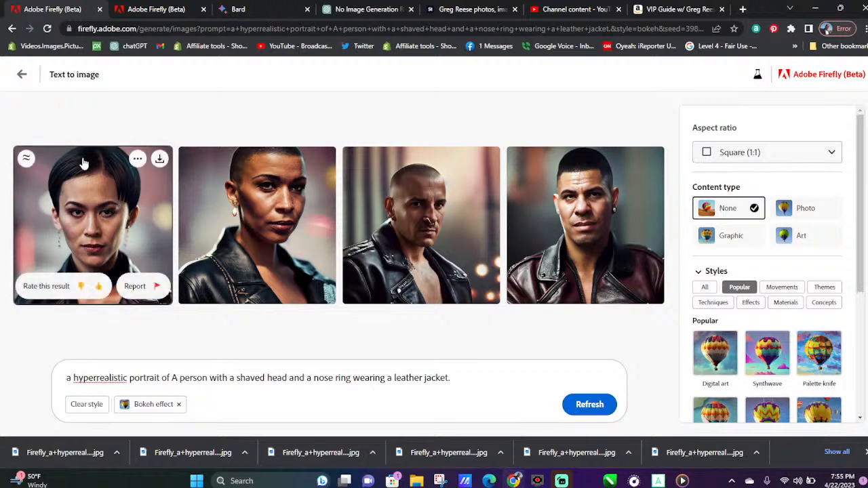
pyautogui.click(159, 159)
pyautogui.moveTo(171, 182)
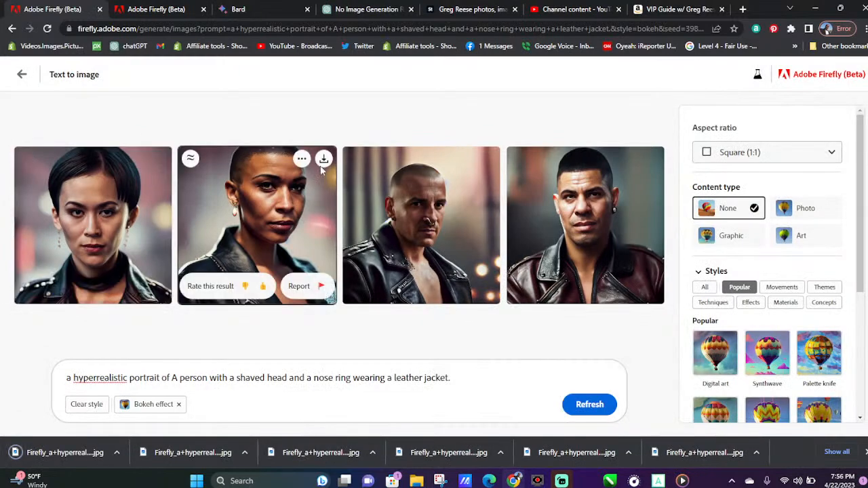
pyautogui.click(323, 159)
pyautogui.moveTo(379, 185)
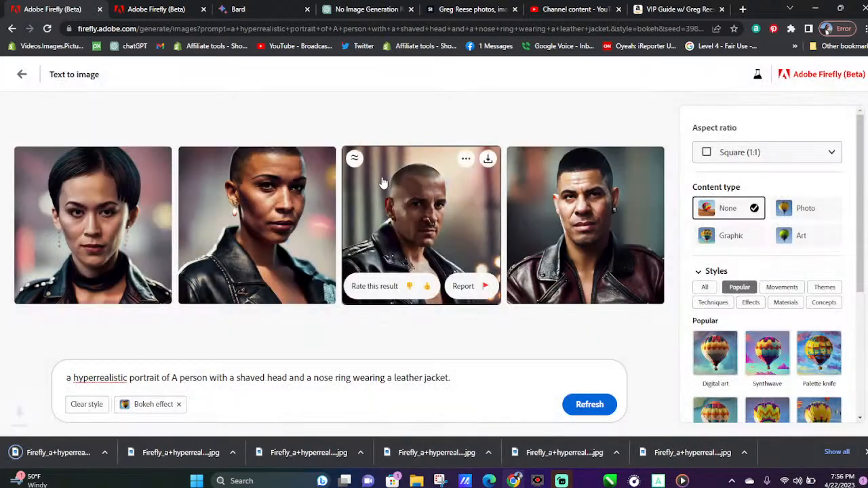
pyautogui.click(487, 158)
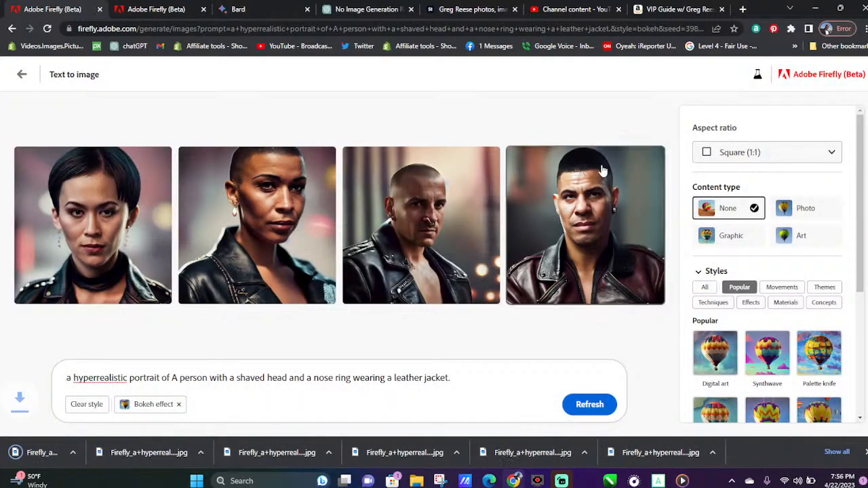
pyautogui.moveTo(650, 161)
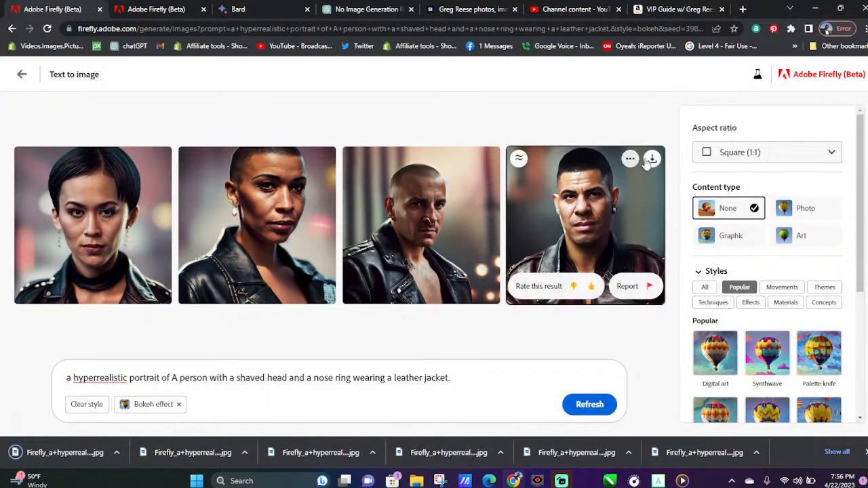
pyautogui.click(651, 160)
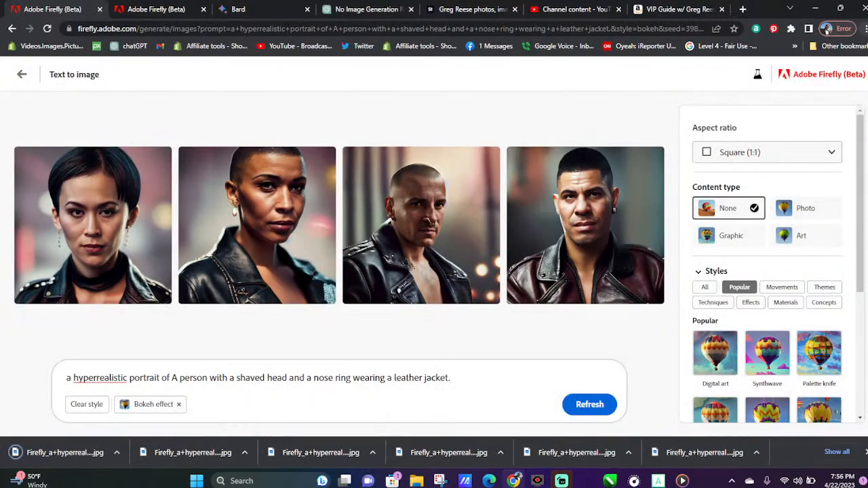
# Try larger browser zoom levels on the Firefly page, then set the zoom to 90%
pyautogui.click(861, 29)
pyautogui.click(833, 133)
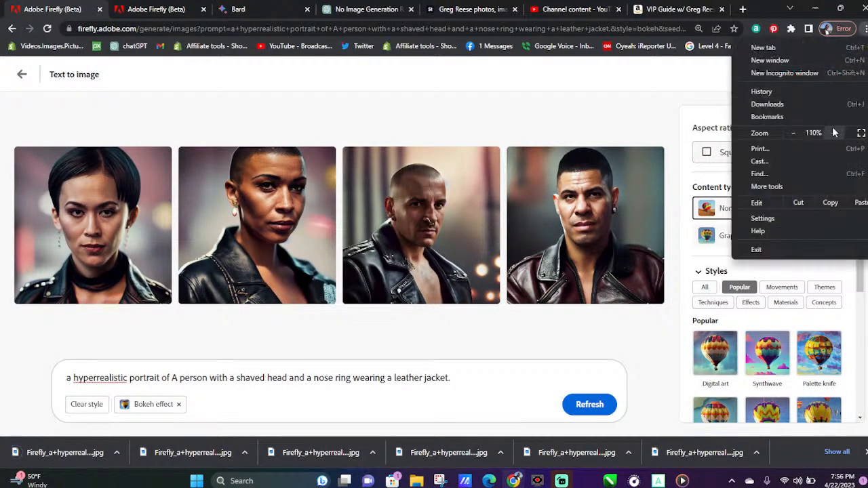
pyautogui.click(833, 133)
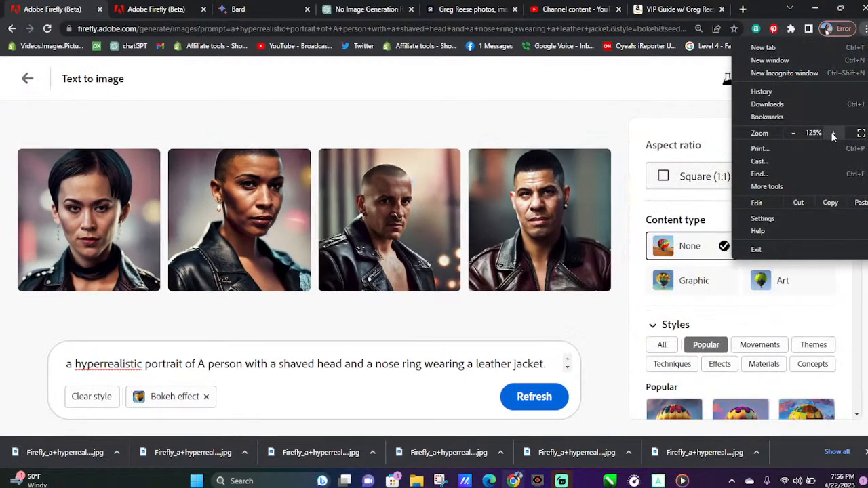
pyautogui.click(790, 134)
pyautogui.click(790, 133)
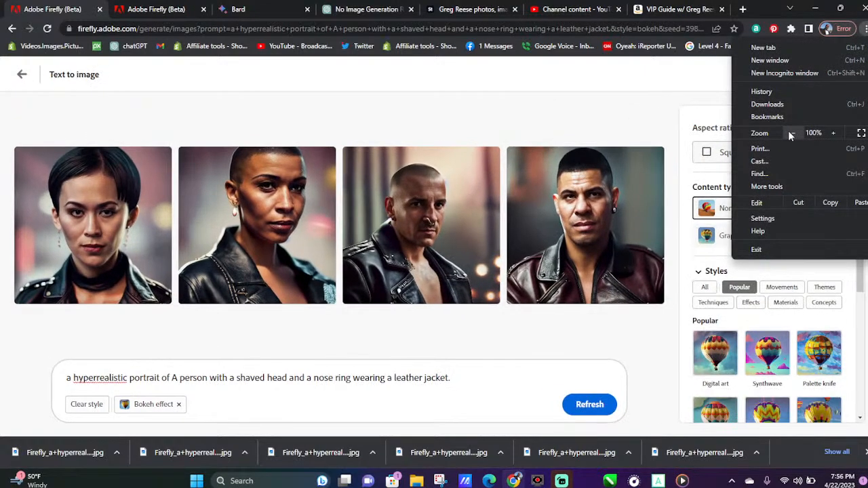
pyautogui.click(789, 134)
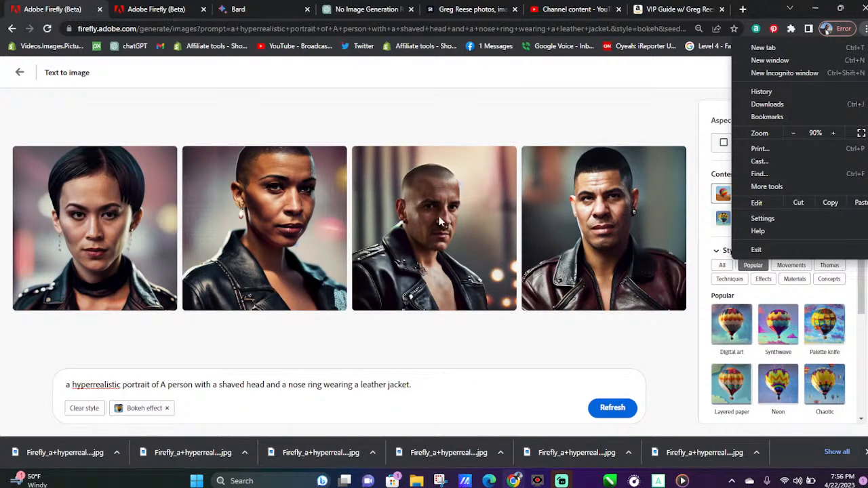
# In the ChatGPT list, copy item 9, "A person with freckles and curly red hair wearing a yellow dress."
pyautogui.click(343, 9)
pyautogui.scroll(-1, 298, 183)
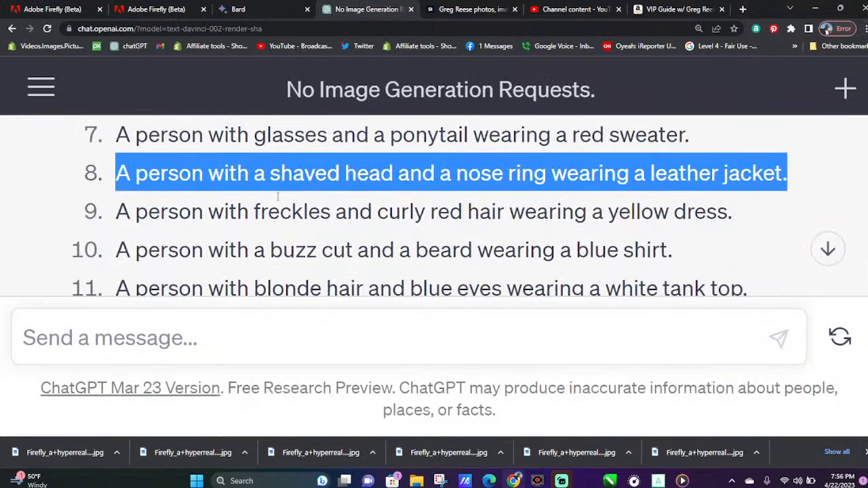
pyautogui.moveTo(117, 211); pyautogui.dragTo(740, 218)
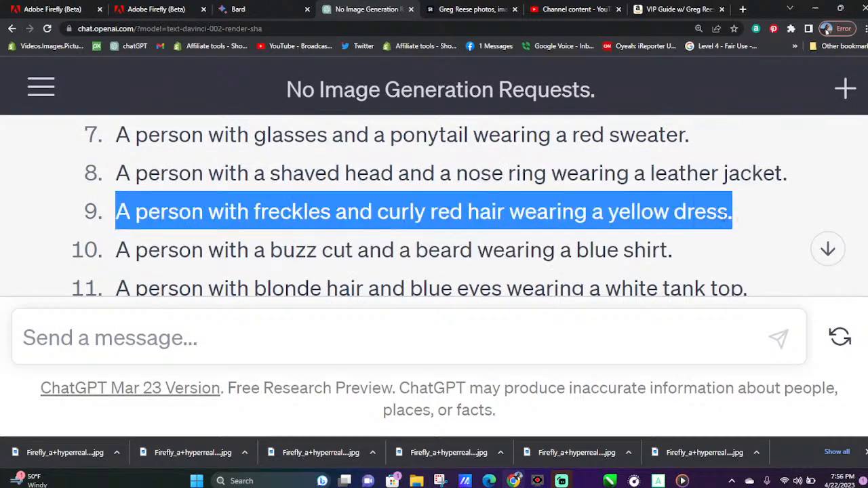
pyautogui.rightClick(628, 218)
pyautogui.click(437, 228)
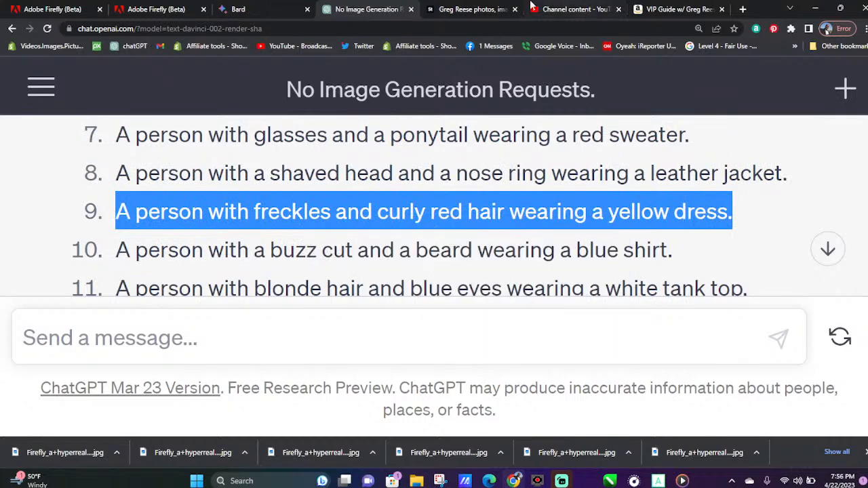
# Move the Firefly tab beside ChatGPT's and generate images with the description replaced by "A person with freckles and curly red hair wearing a yellow dress."
pyautogui.click(53, 9)
pyautogui.moveTo(46, 6); pyautogui.dragTo(366, 8)
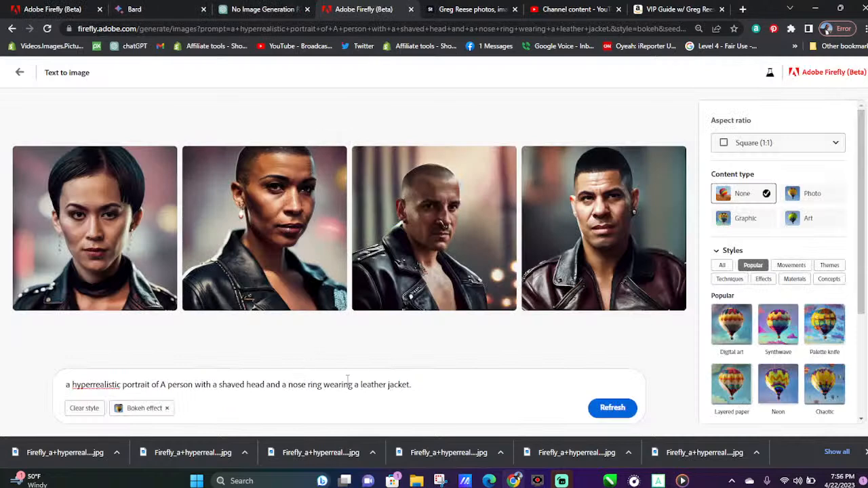
pyautogui.moveTo(439, 385); pyautogui.dragTo(165, 385)
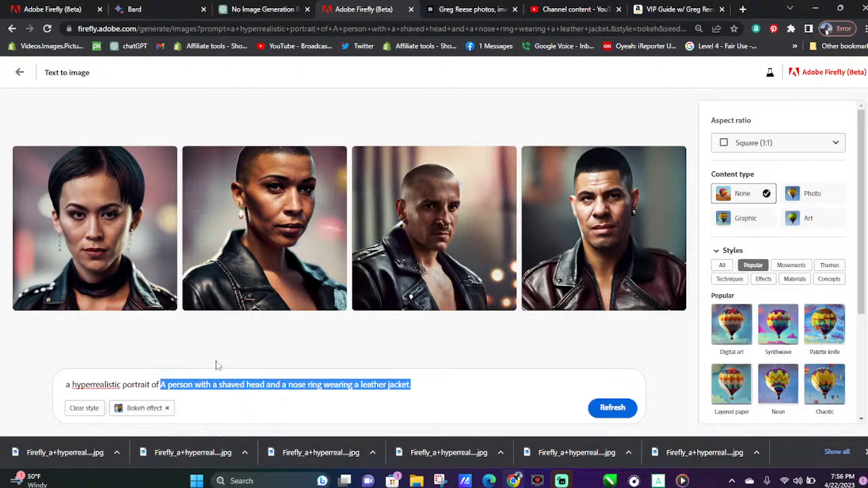
pyautogui.hotkey('ctrl', 'v')
pyautogui.click(608, 414)
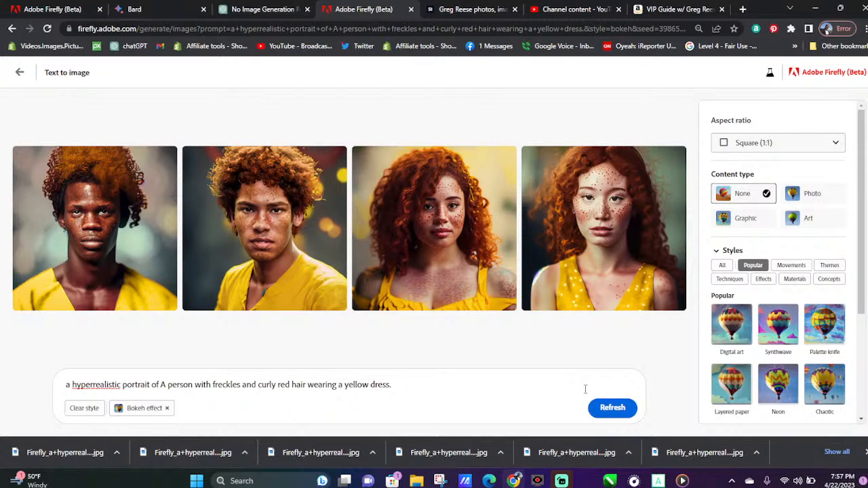
# Download all four generated portraits of the red-haired person in yellow, starting with the third and fourth
pyautogui.moveTo(494, 173)
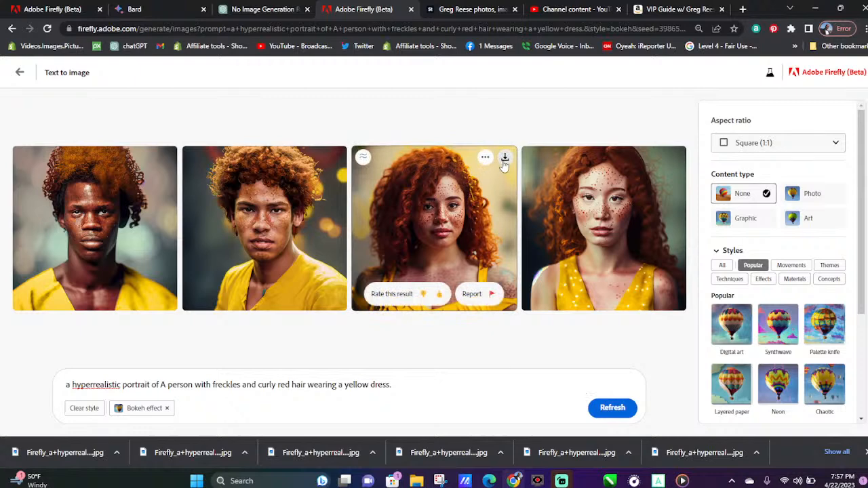
pyautogui.click(504, 159)
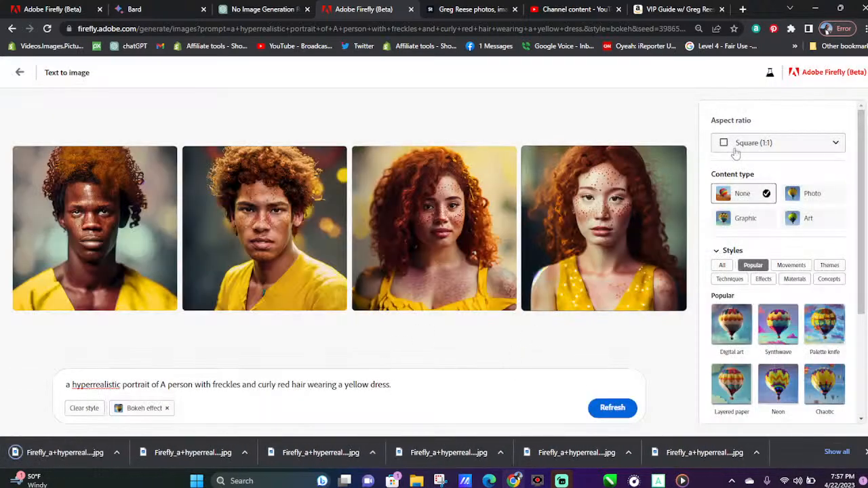
pyautogui.click(675, 160)
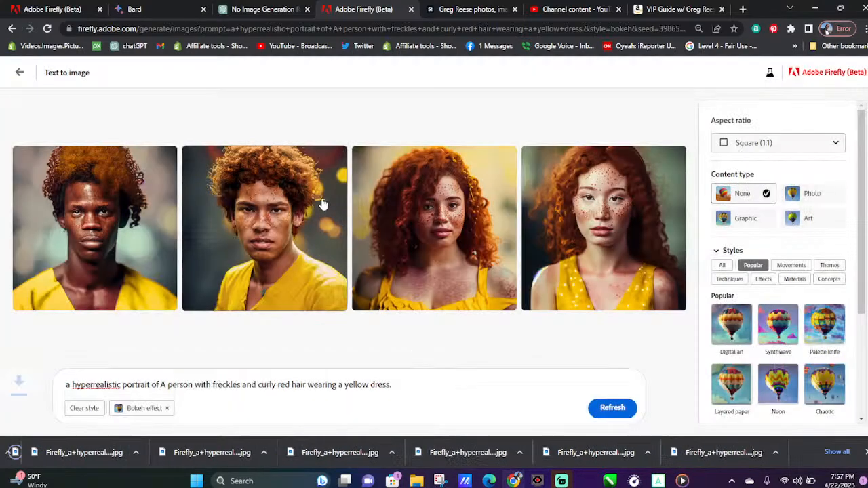
pyautogui.click(334, 159)
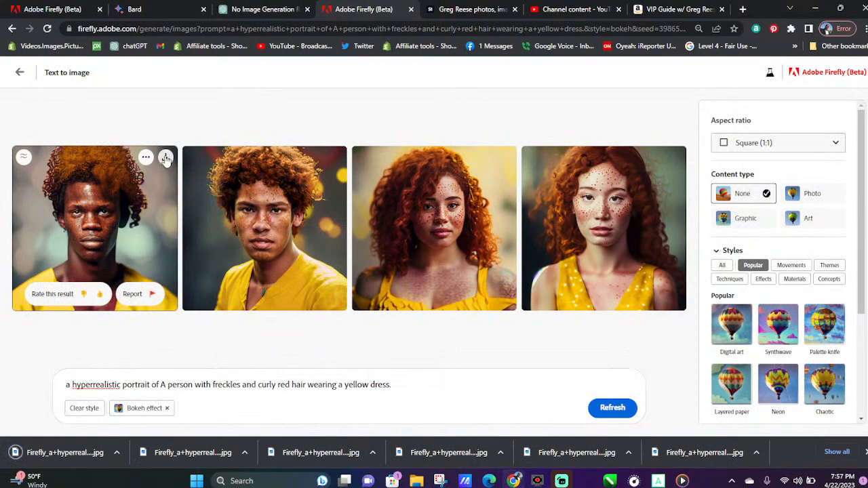
pyautogui.click(165, 159)
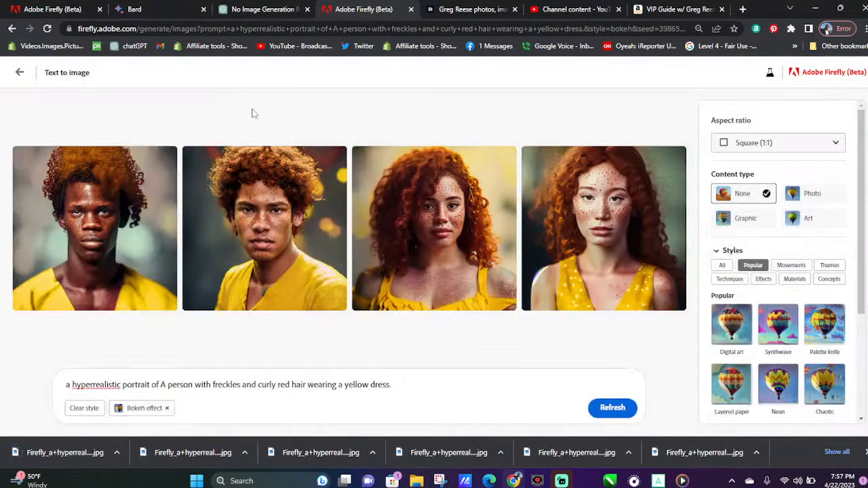
# Replace "yellow dress" in the prompt with "red shirt" and generate new portraits of the freckled, red-haired person
pyautogui.doubleClick(360, 384)
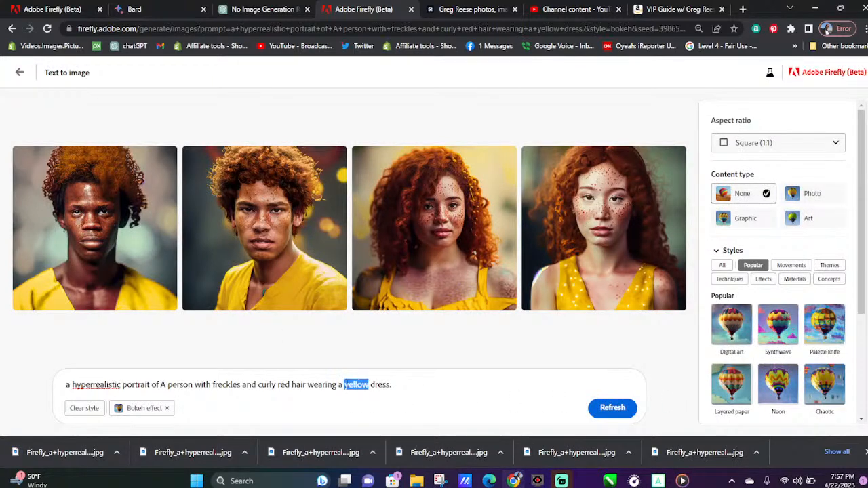
pyautogui.doubleClick(379, 385)
pyautogui.keyDown('shift'); pyautogui.click(353, 385); pyautogui.keyUp('shift')
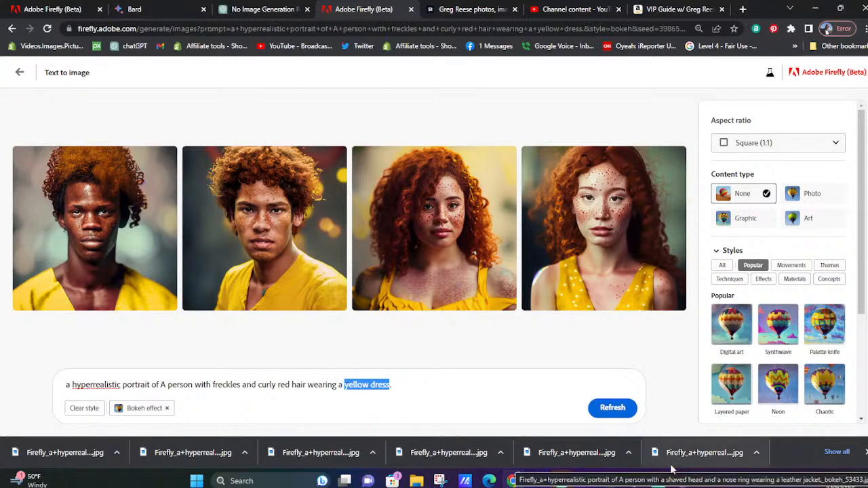
pyautogui.write('red shirt')
pyautogui.press('Return')
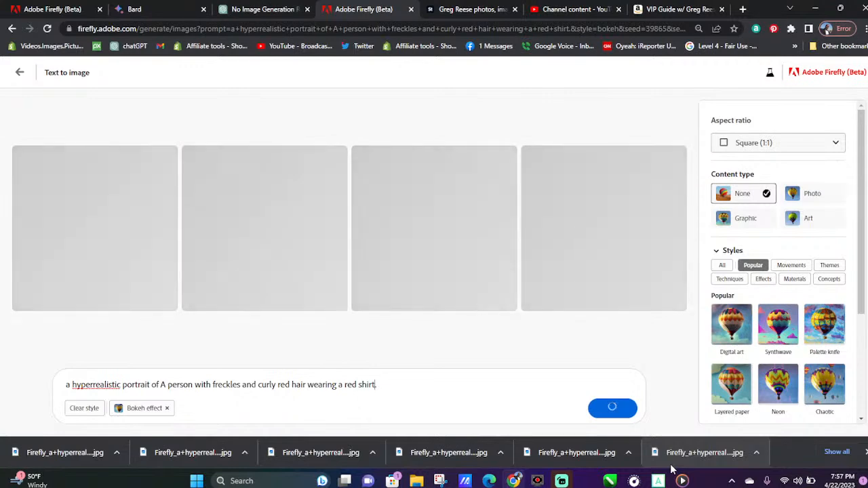
pyautogui.write('.')
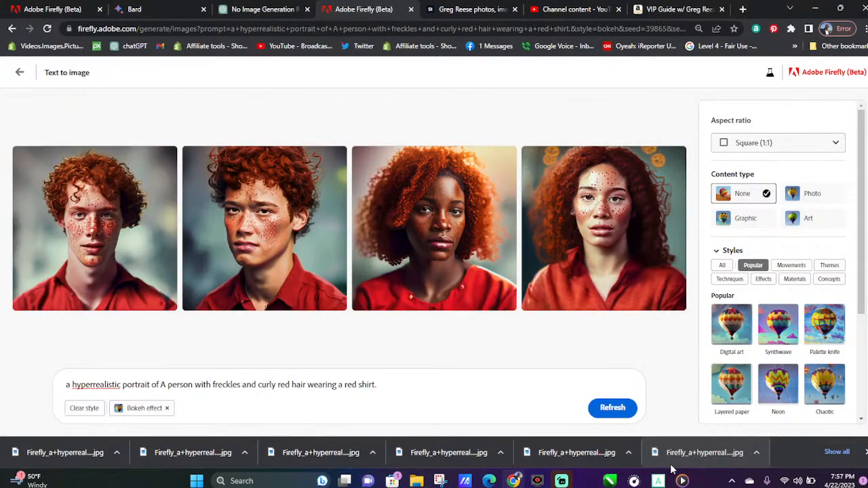
# Download all four generated portraits of the red-haired person in a red shirt, from first to fourth
pyautogui.moveTo(659, 476)
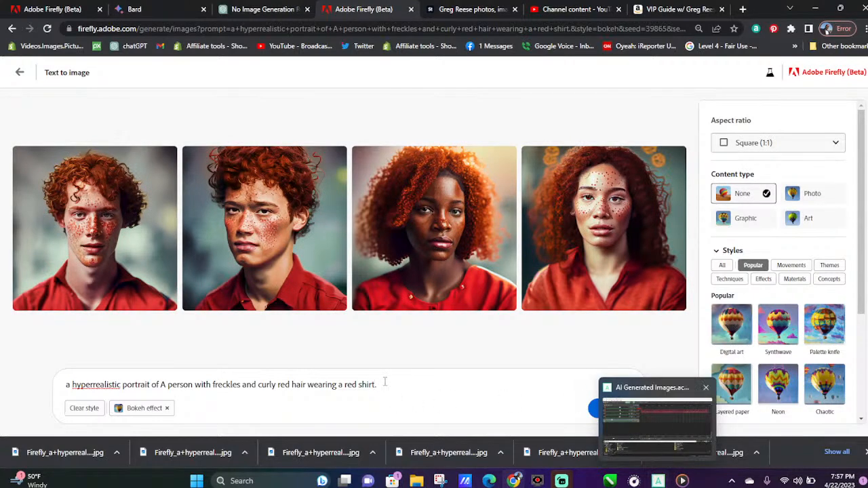
pyautogui.click(168, 163)
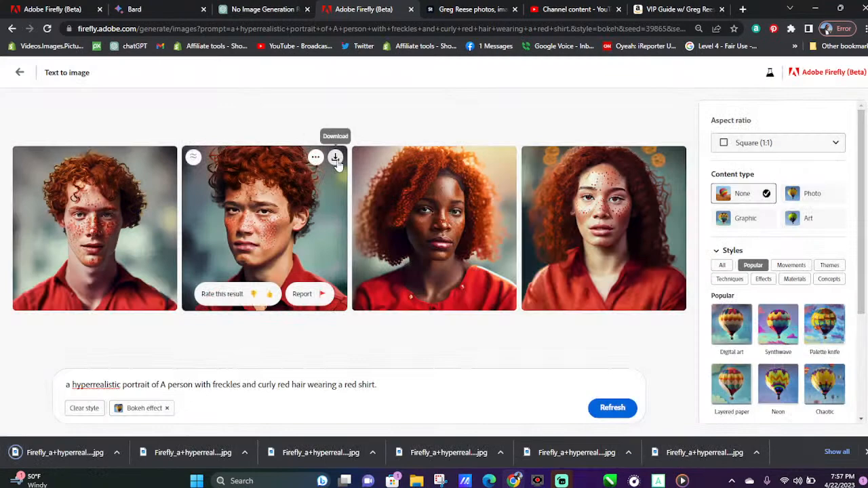
pyautogui.click(336, 158)
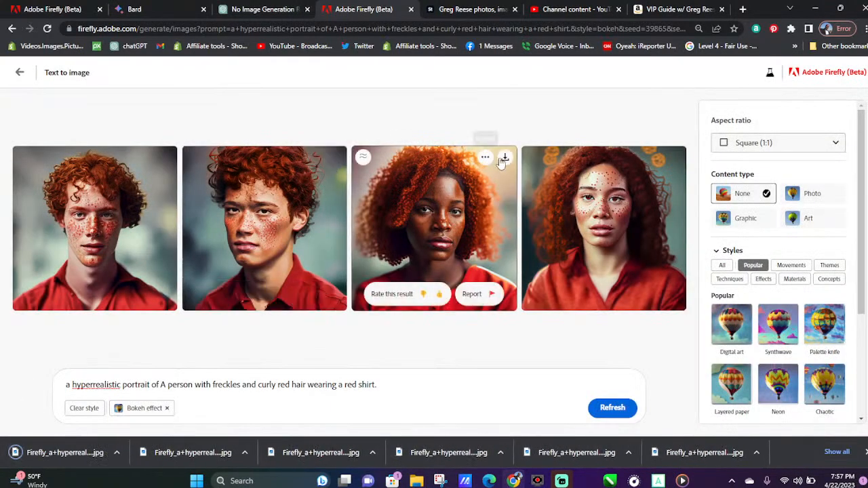
pyautogui.click(505, 159)
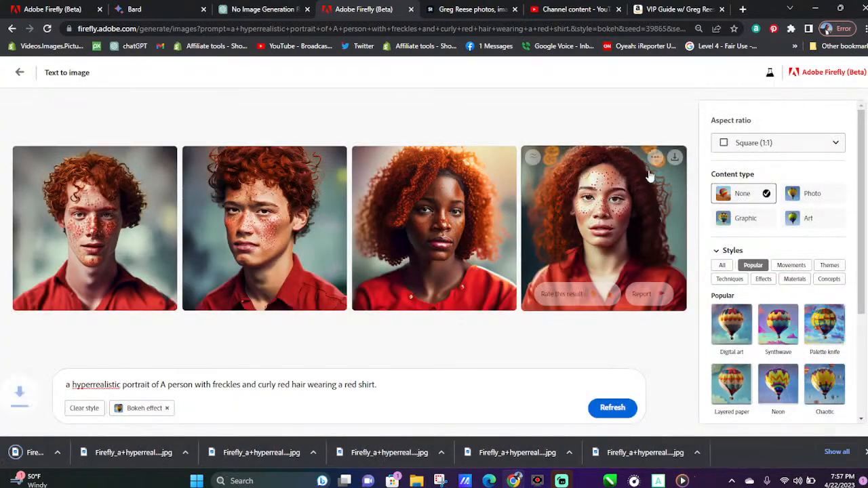
pyautogui.click(674, 157)
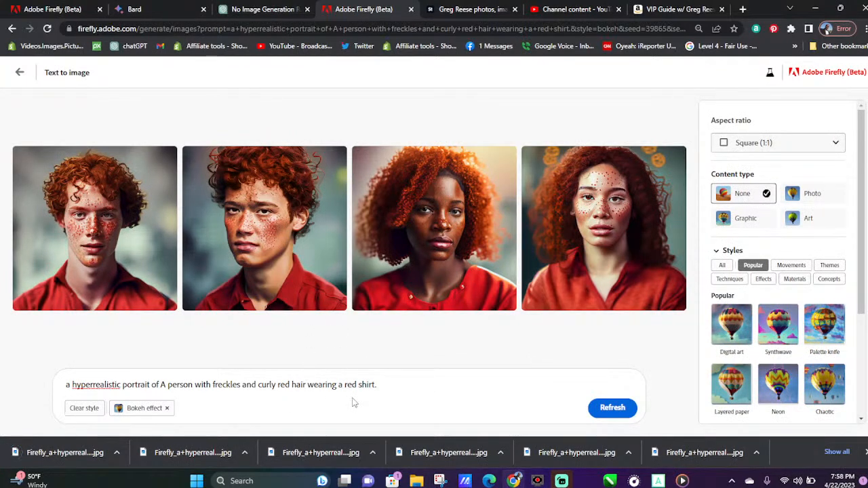
# Change the shirt colour in the prompt to green and generate a new set of portraits
pyautogui.moveTo(345, 385); pyautogui.dragTo(359, 386)
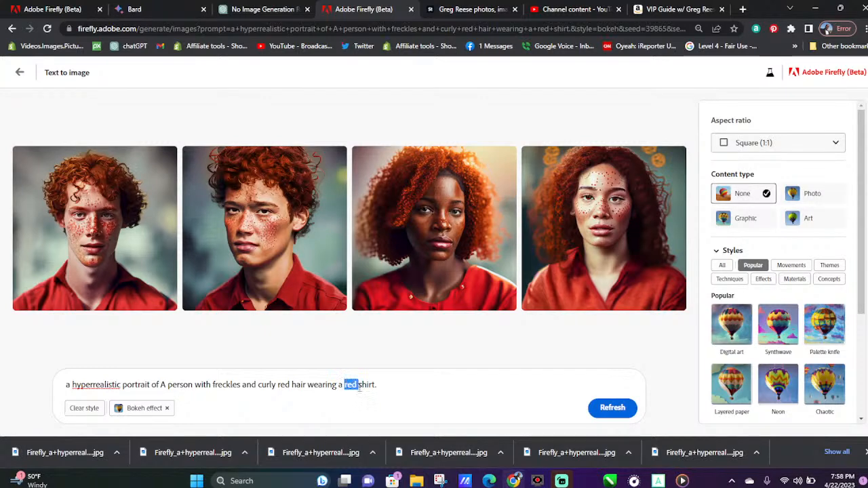
pyautogui.write('green')
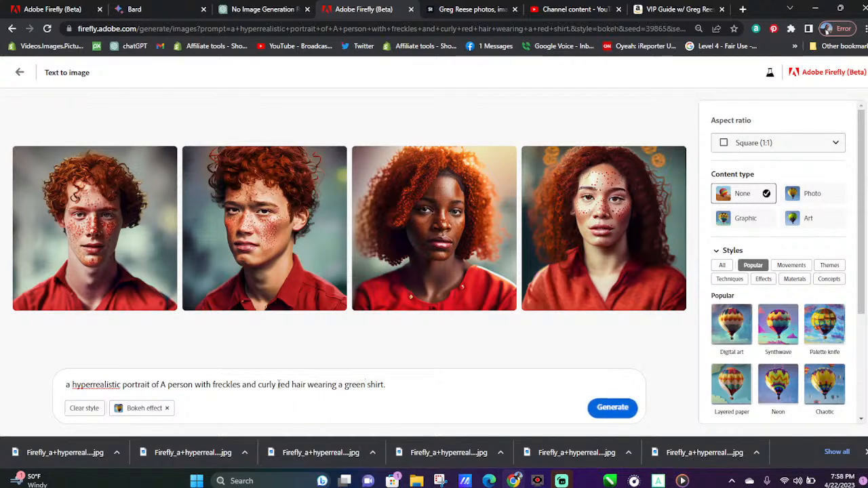
pyautogui.click(609, 407)
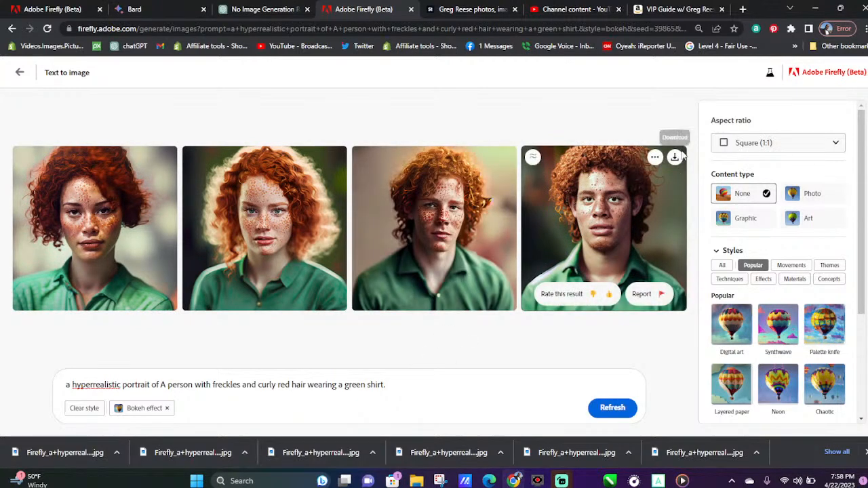
# Download all four portraits of the red-haired person in a green shirt, starting with the fourth and first
pyautogui.click(678, 159)
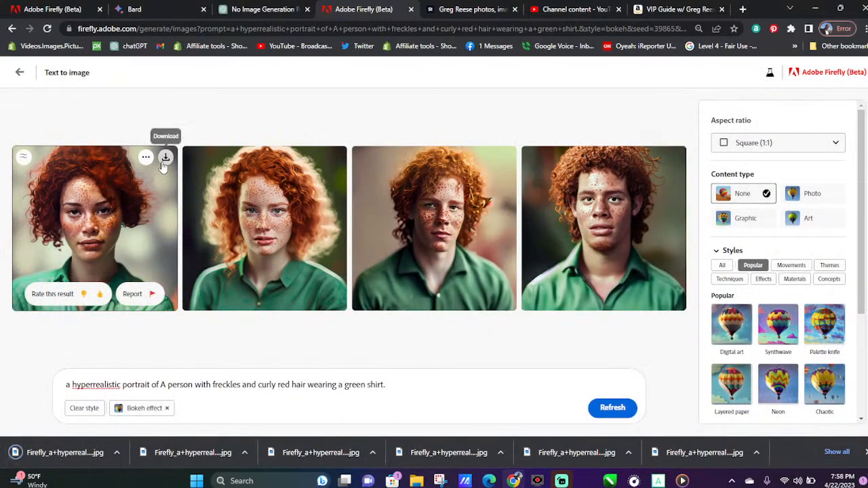
pyautogui.click(165, 159)
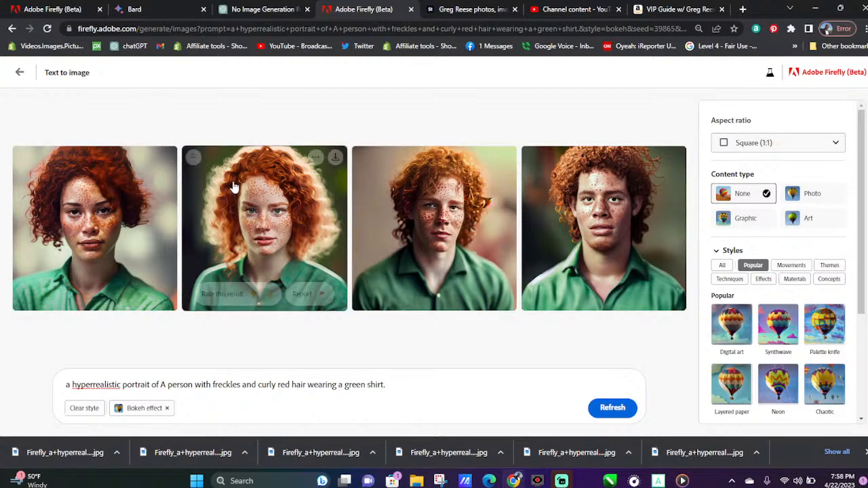
pyautogui.click(166, 158)
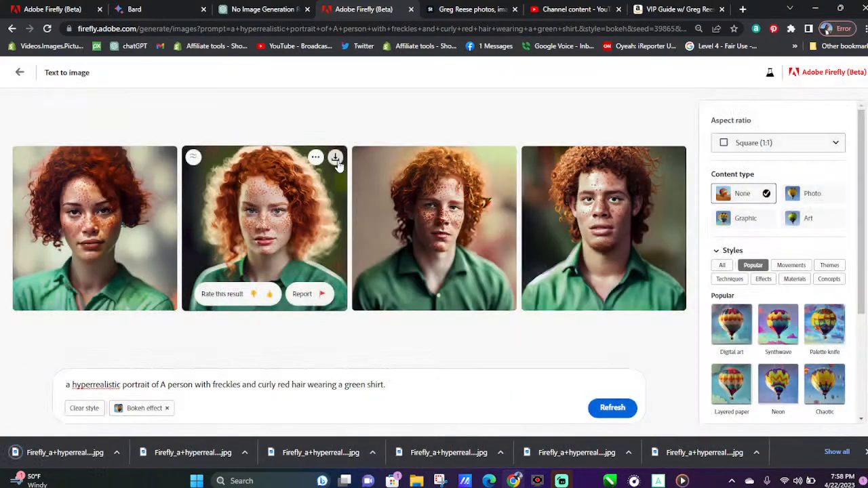
pyautogui.click(335, 158)
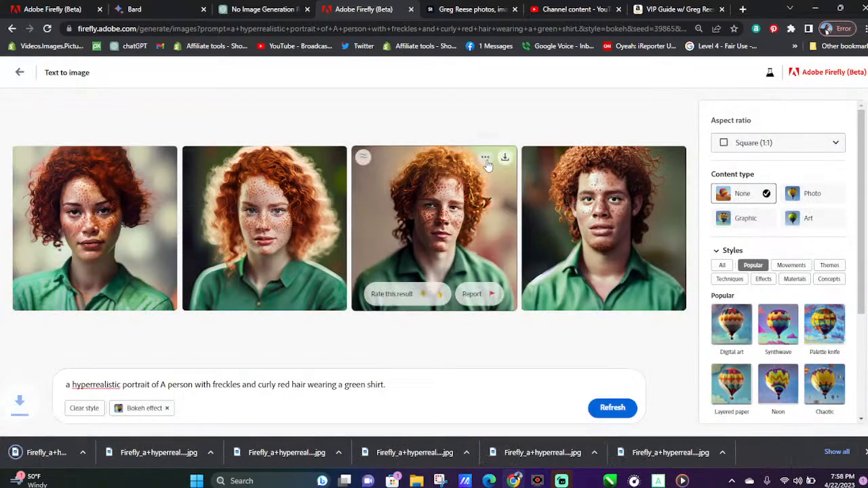
pyautogui.click(503, 160)
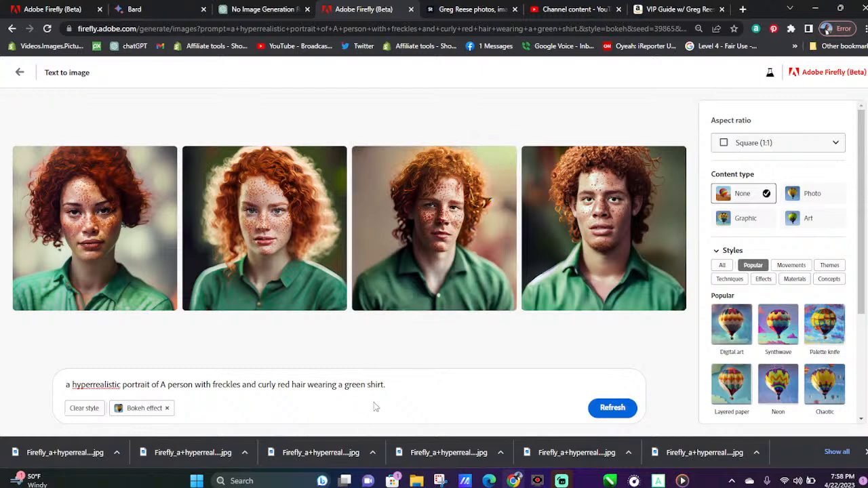
# Switch to the ChatGPT list and copy item 10, "A person with a buzz cut and a beard wearing a blue shirt."
pyautogui.click(291, 9)
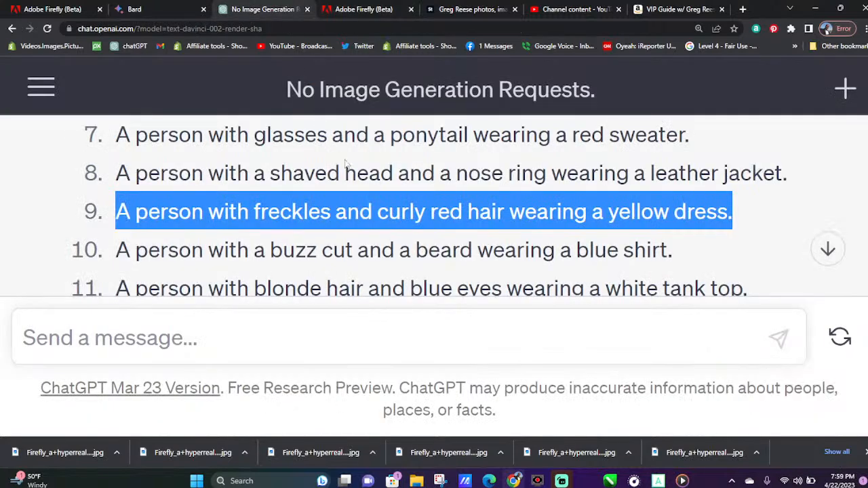
pyautogui.scroll(-1, 349, 268)
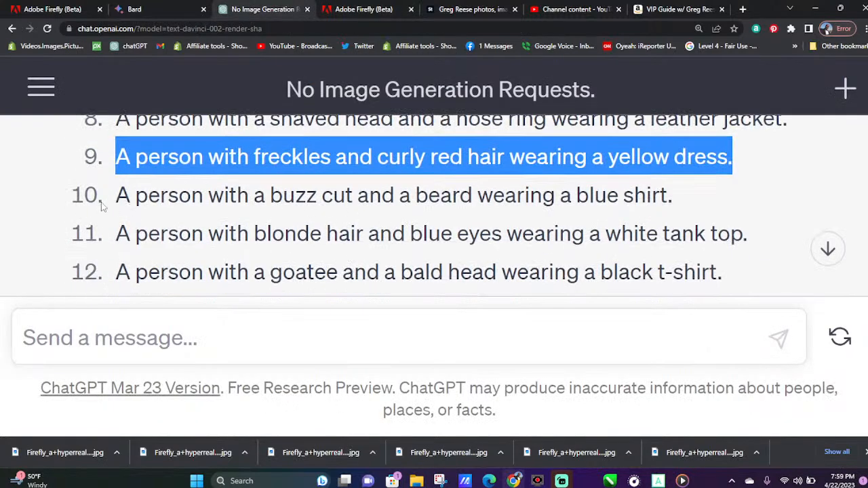
pyautogui.moveTo(122, 198); pyautogui.dragTo(684, 207)
pyautogui.rightClick(554, 181)
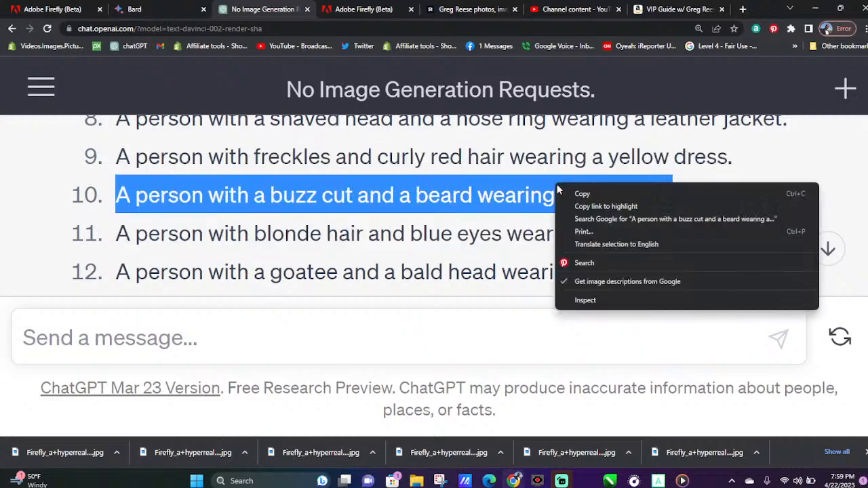
pyautogui.click(584, 192)
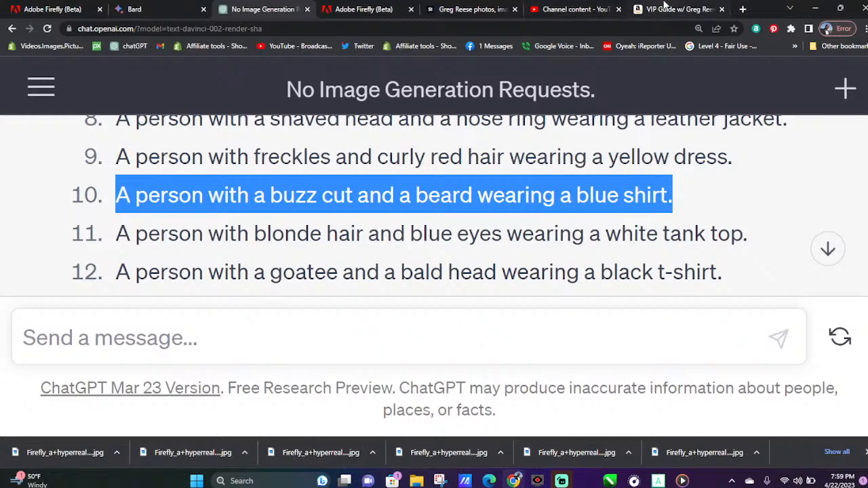
# Back in Firefly, replace the description after "a hyperrealistic portrait of" with the copied buzz cut and beard text and generate images
pyautogui.click(396, 7)
pyautogui.moveTo(410, 385); pyautogui.dragTo(162, 390)
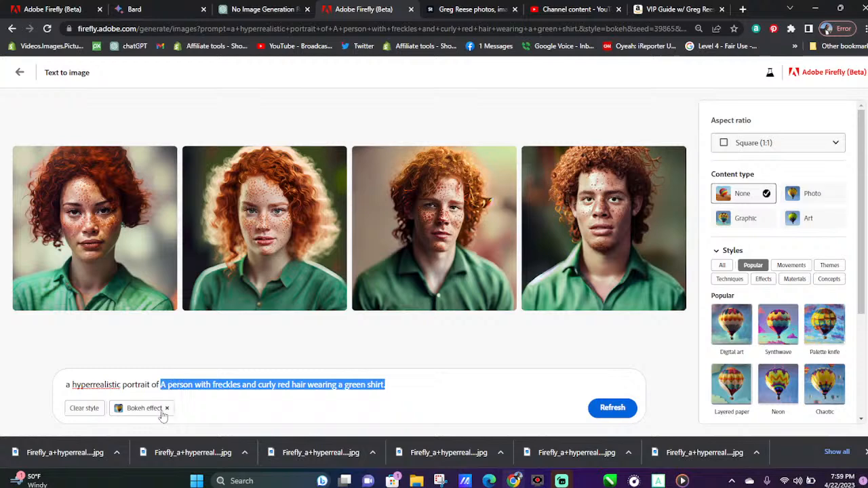
pyautogui.hotkey('ctrl', 'v')
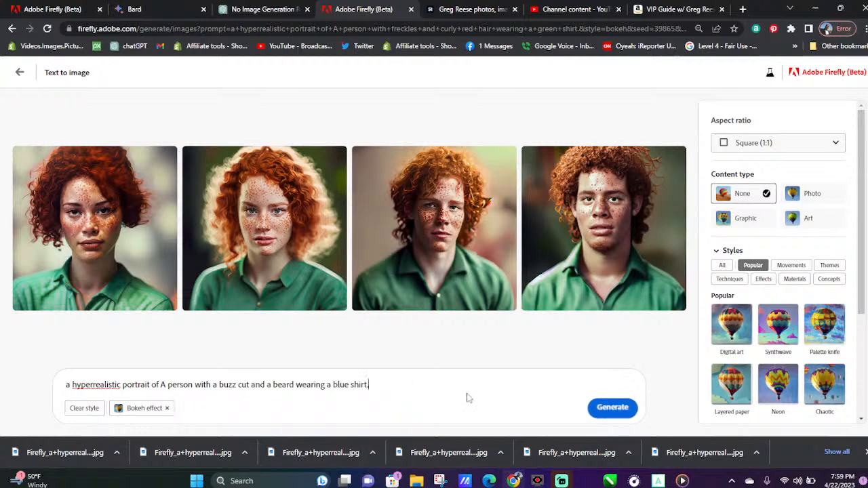
pyautogui.click(613, 408)
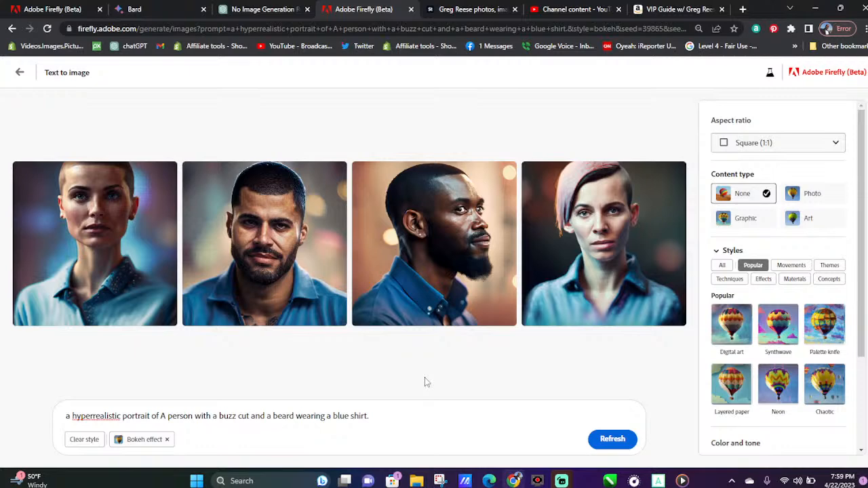
# Download all four buzz cut portraits in blue shirts, from first to fourth, and close the browser's downloads bar
pyautogui.click(167, 174)
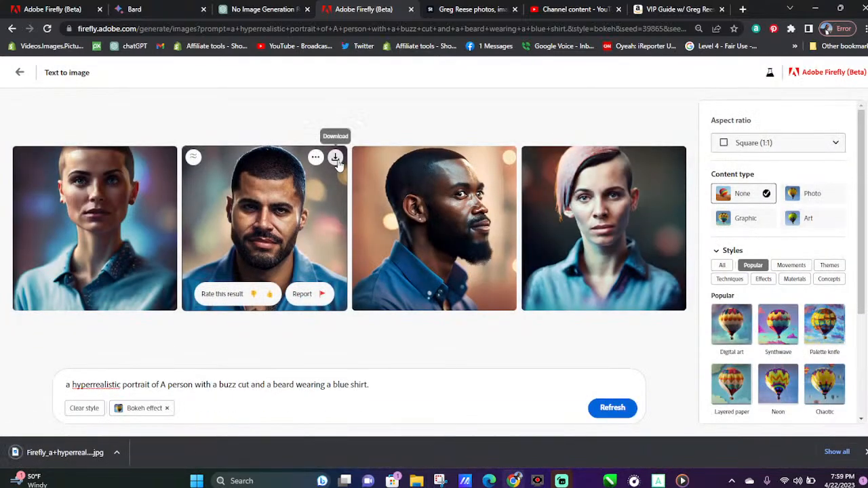
pyautogui.click(337, 160)
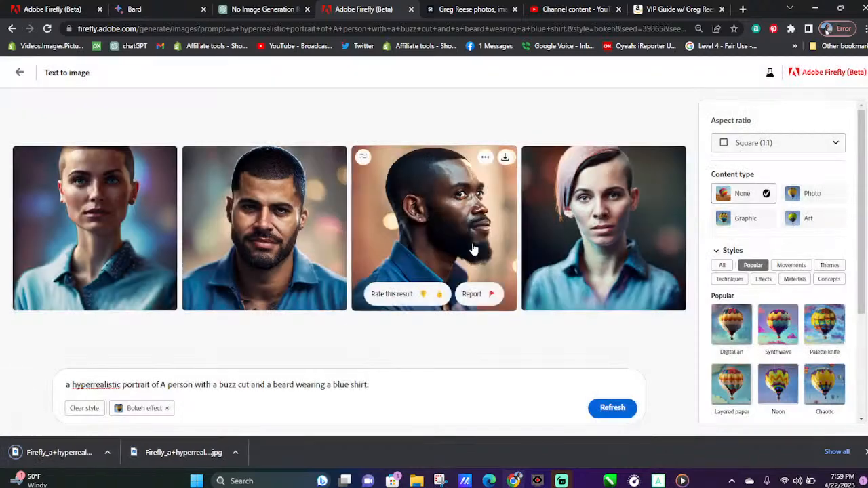
pyautogui.click(505, 157)
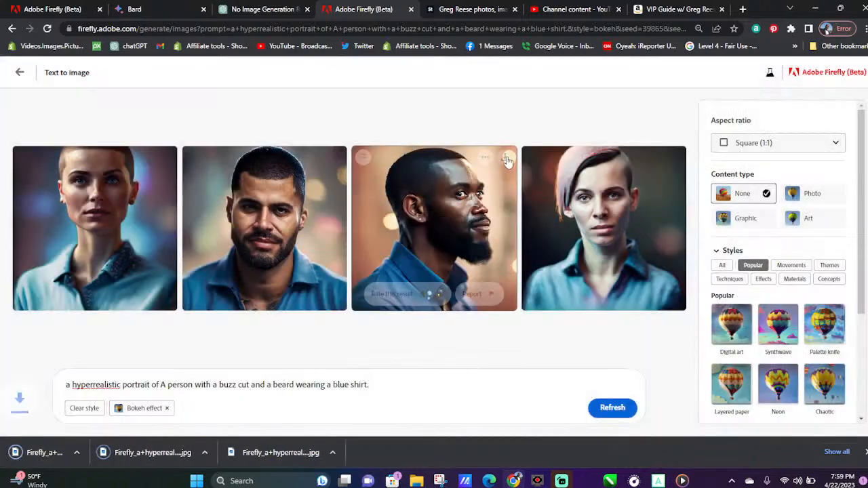
pyautogui.click(675, 159)
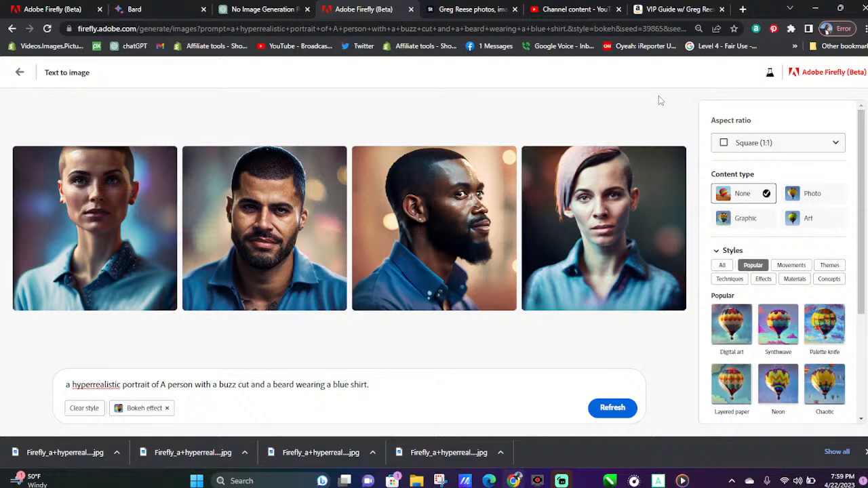
pyautogui.moveTo(309, 290)
pyautogui.click(865, 452)
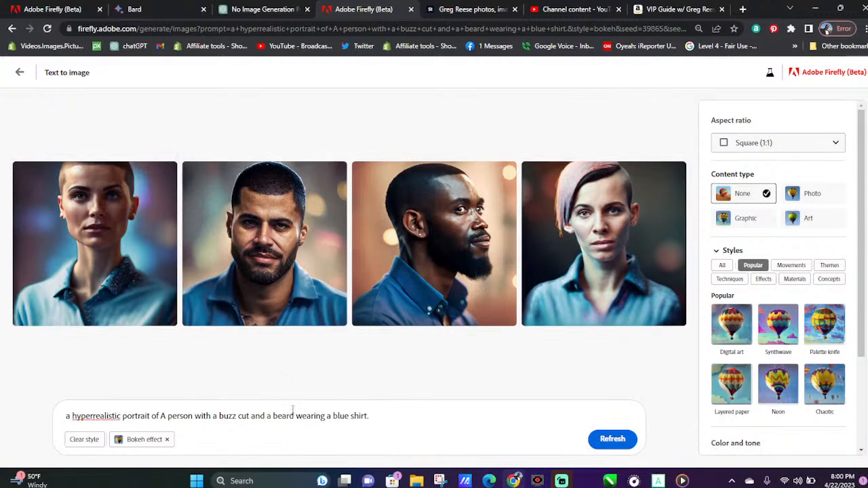
# Generate portraits with the shirt's colour replaced by "tyedye", and correct that word's spelling in the prompt to "tie-dye"
pyautogui.moveTo(349, 416); pyautogui.dragTo(332, 417)
pyautogui.write('ty')
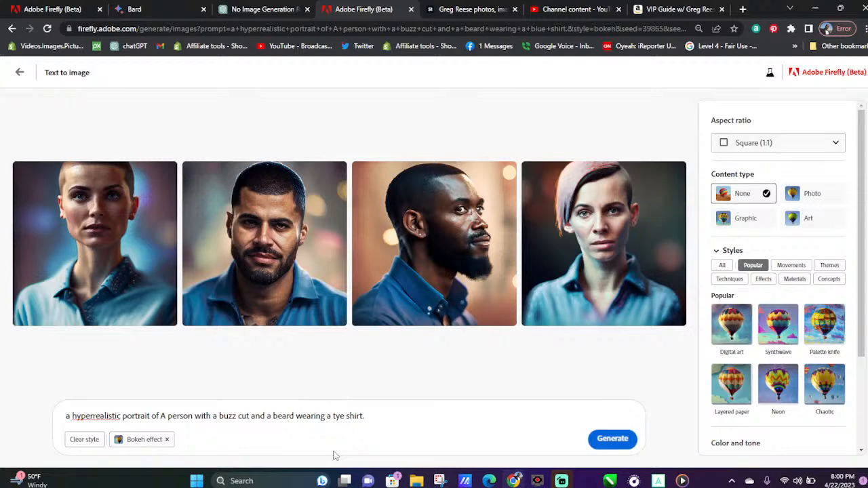
pyautogui.write('edy')
pyautogui.press('Return')
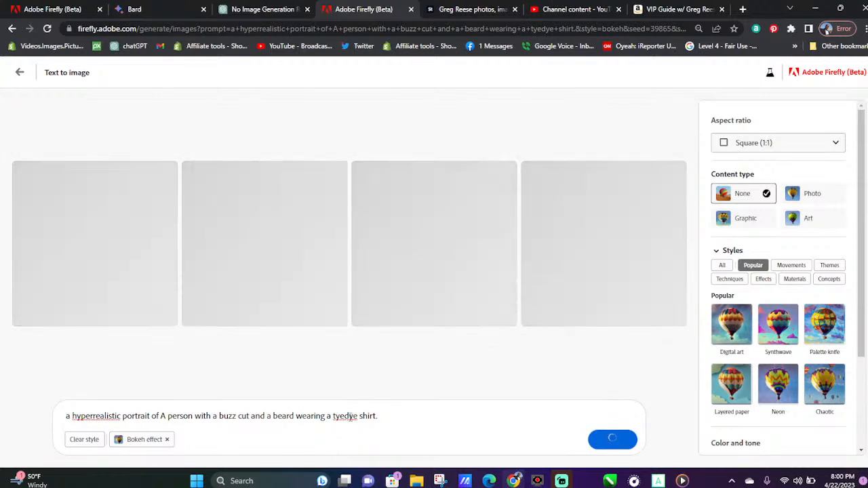
pyautogui.rightClick(347, 415)
pyautogui.click(383, 222)
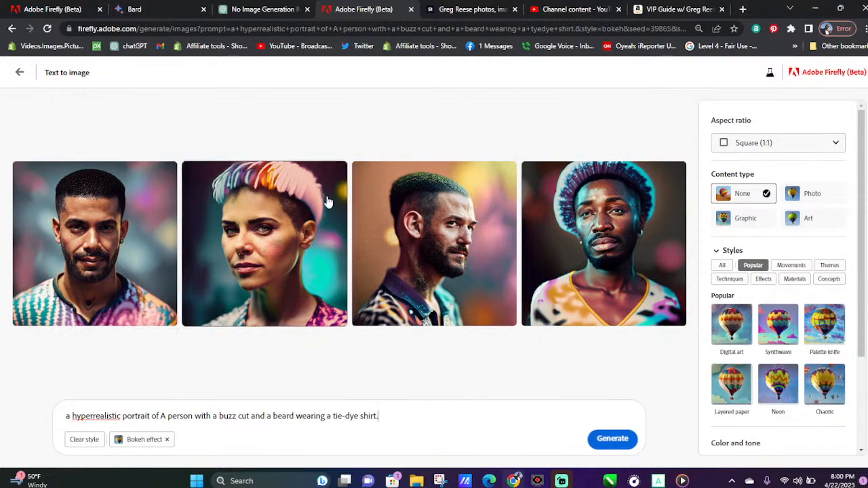
# Download all four buzz cut portraits in tie-dye shirts, starting with the second, first and third
pyautogui.click(336, 175)
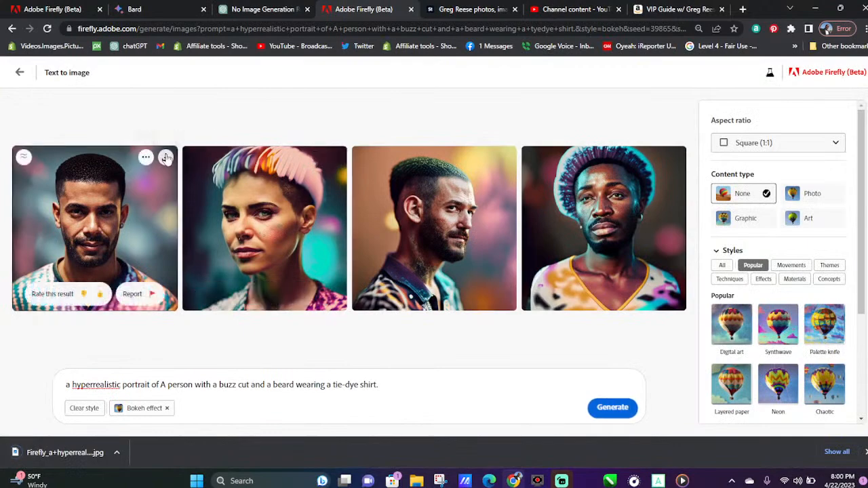
pyautogui.click(166, 156)
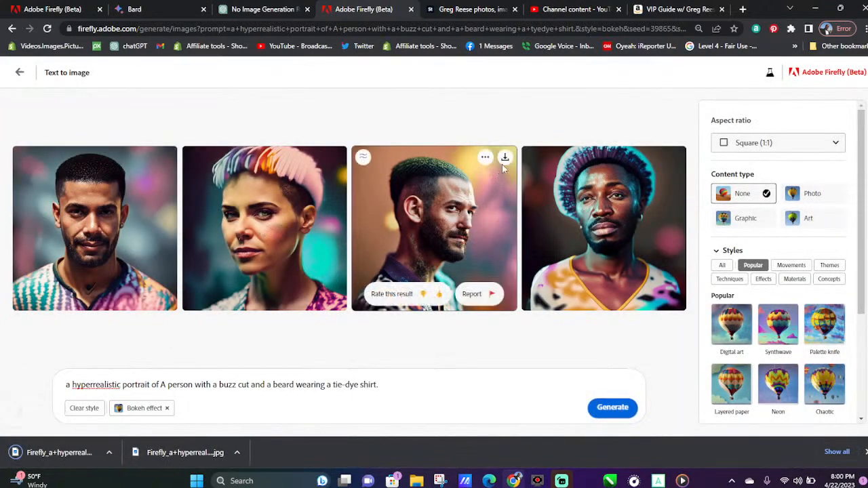
pyautogui.click(505, 158)
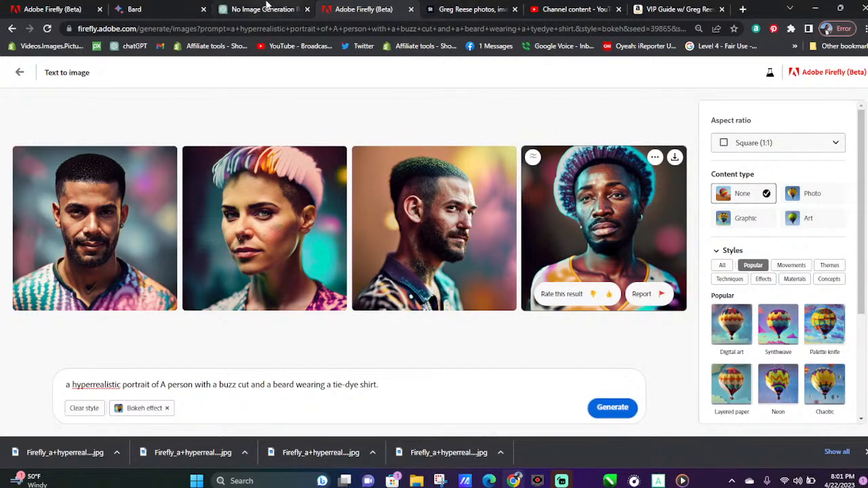
# Generate portraits from the corrected tie-dye shirt prompt and download all four, from first to fourth
pyautogui.click(612, 409)
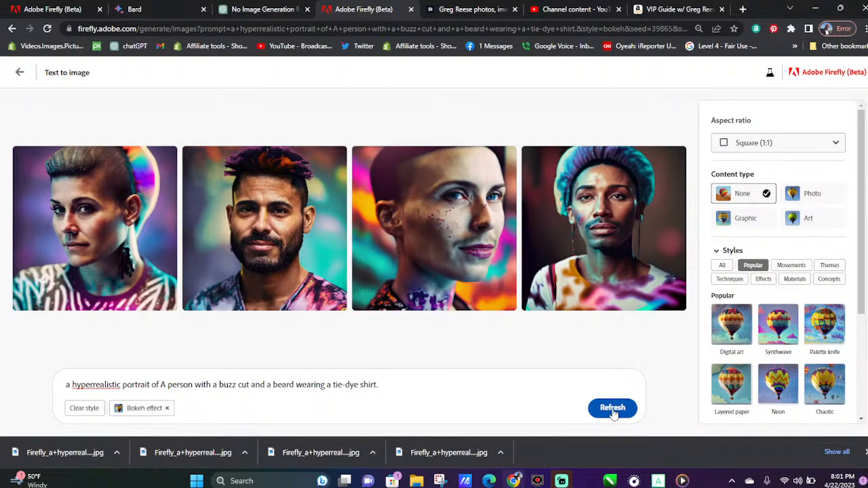
pyautogui.click(162, 166)
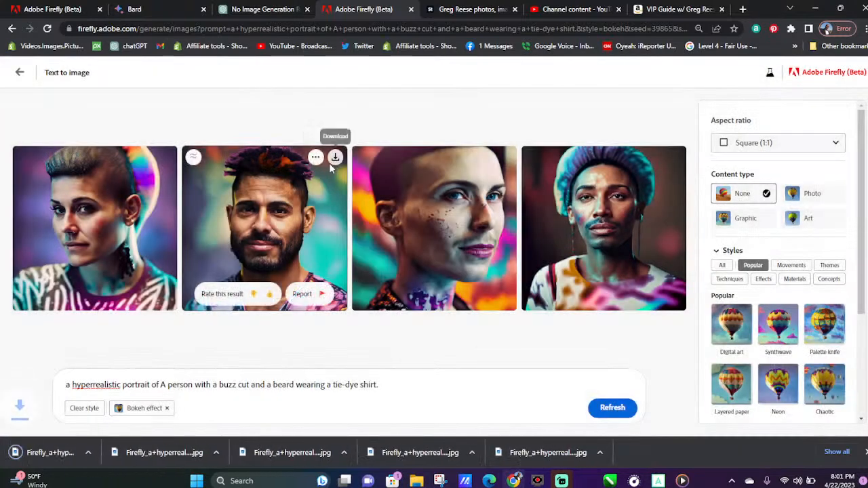
pyautogui.click(335, 157)
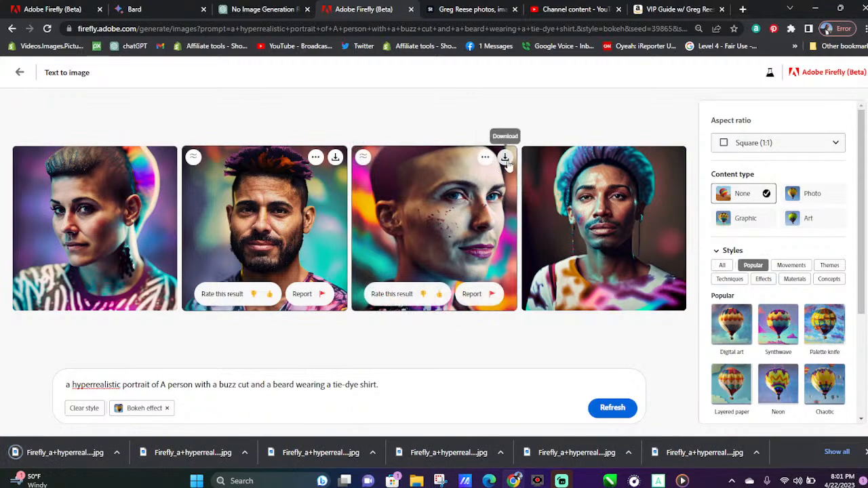
pyautogui.click(505, 157)
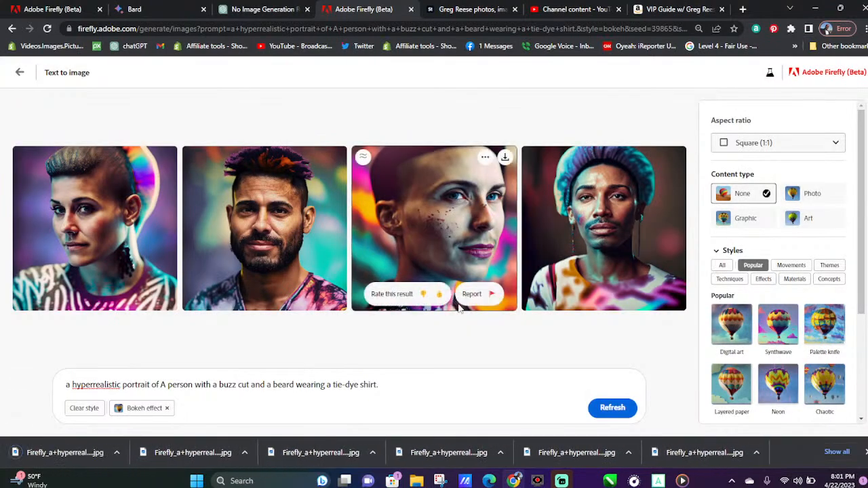
pyautogui.click(675, 158)
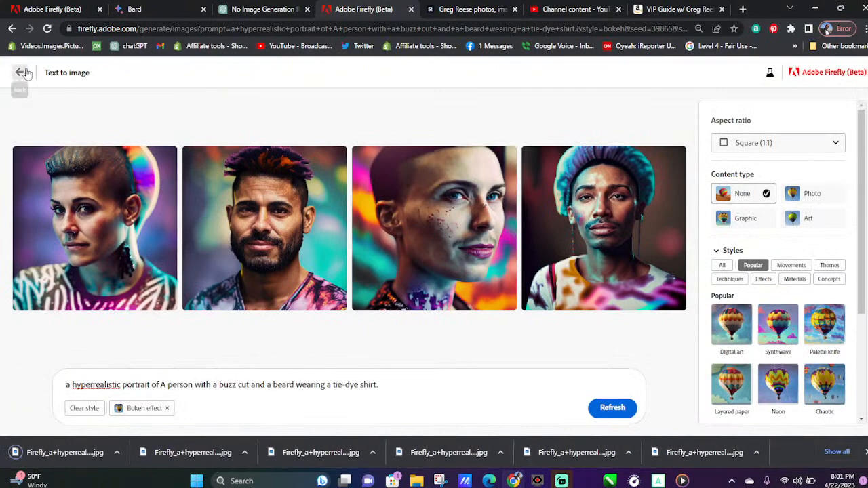
# Return to the text-to-image gallery and try the sample prompt of the dog in a red knitted sweater
pyautogui.click(22, 72)
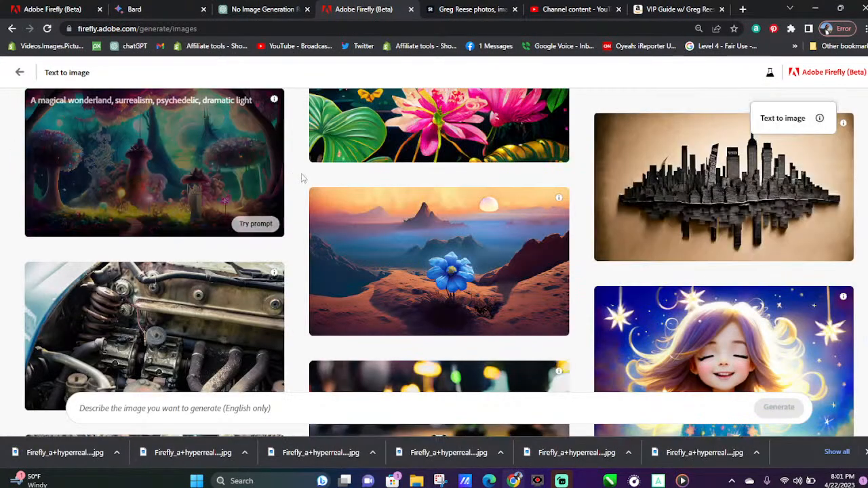
pyautogui.moveTo(437, 265)
pyautogui.scroll(3, 441, 269)
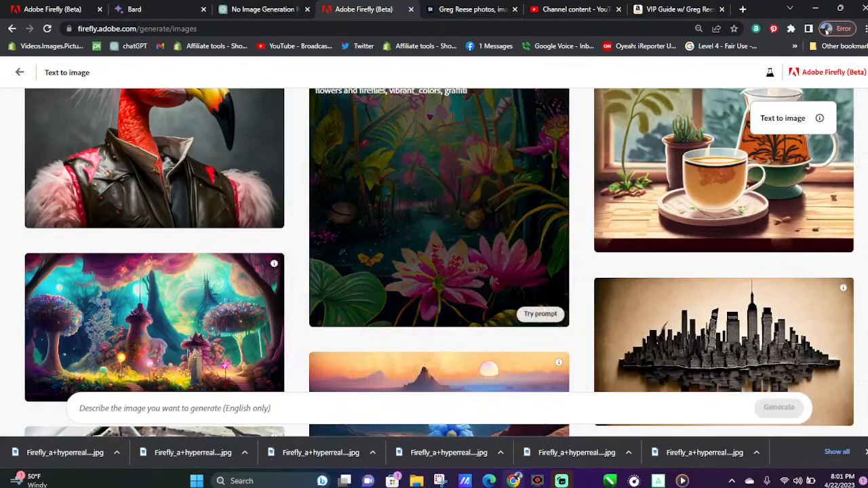
pyautogui.scroll(2, 613, 256)
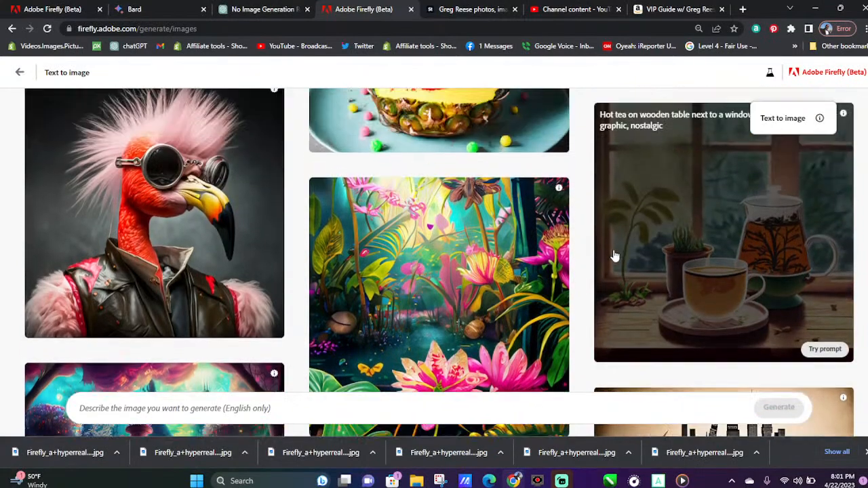
pyautogui.scroll(-6, 622, 254)
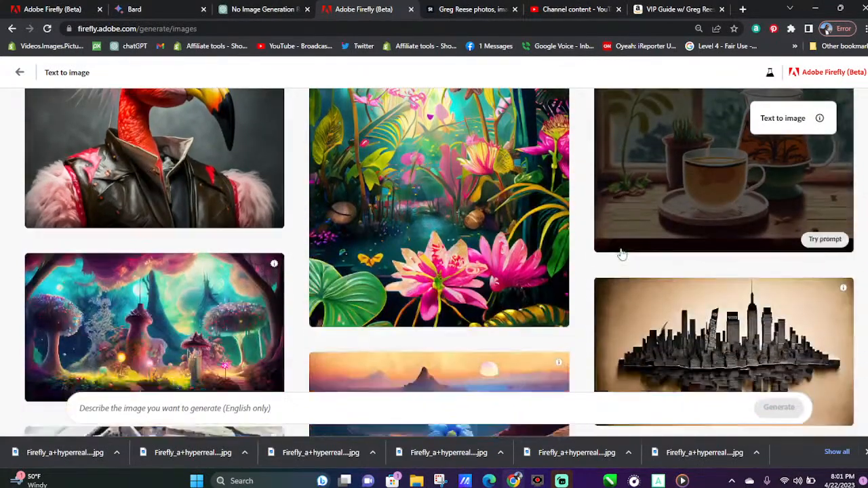
pyautogui.scroll(-2, 622, 254)
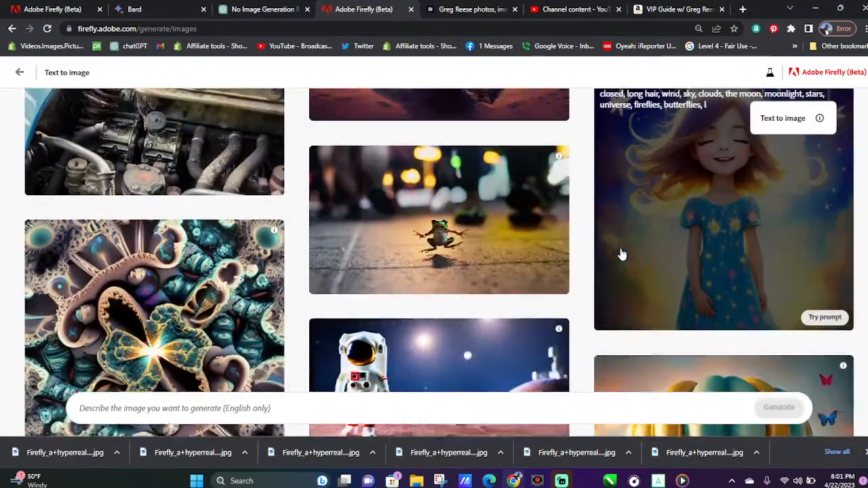
pyautogui.scroll(-5, 490, 324)
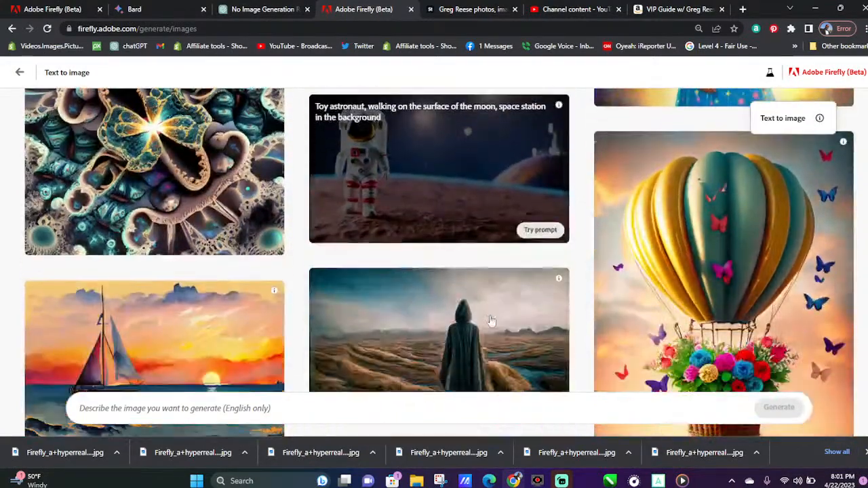
pyautogui.scroll(-4, 493, 316)
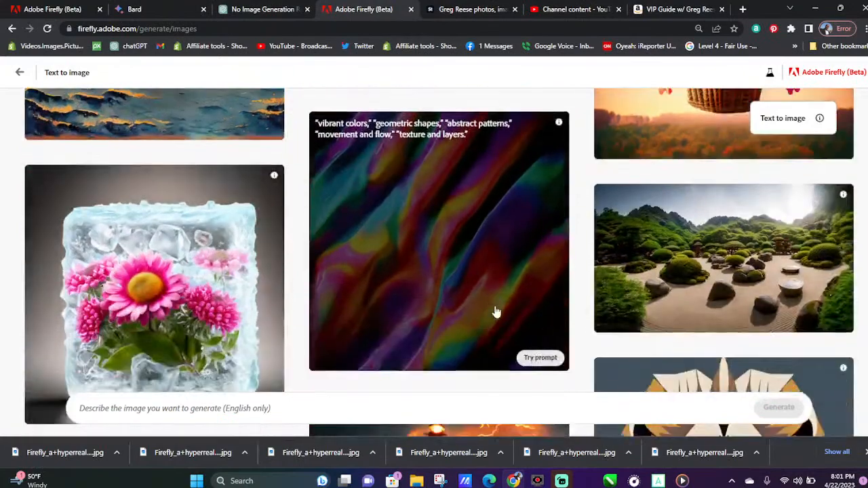
pyautogui.scroll(-2, 495, 311)
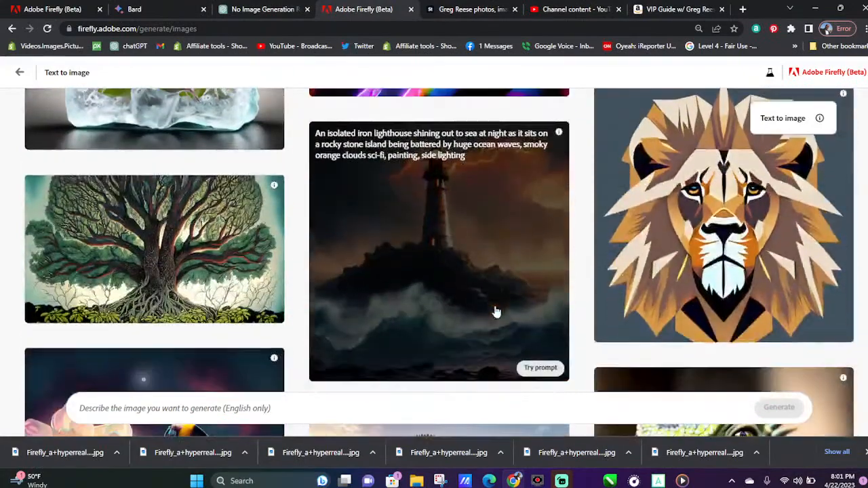
pyautogui.scroll(-3, 496, 311)
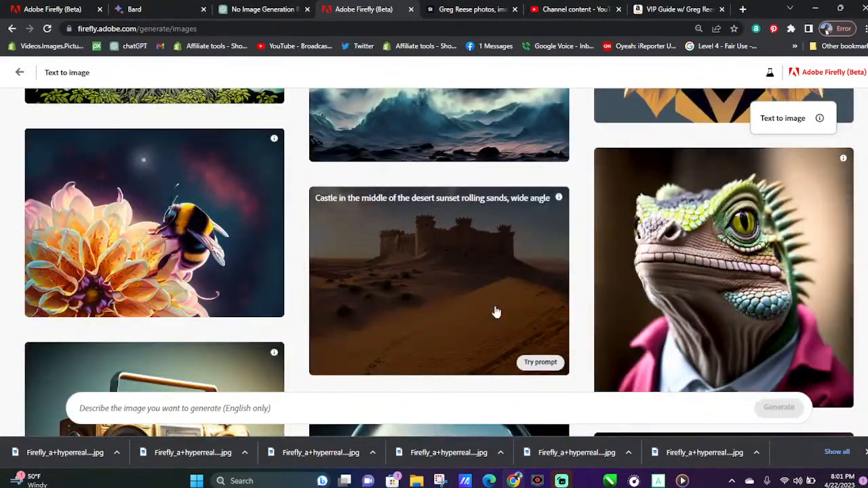
pyautogui.scroll(-5, 496, 311)
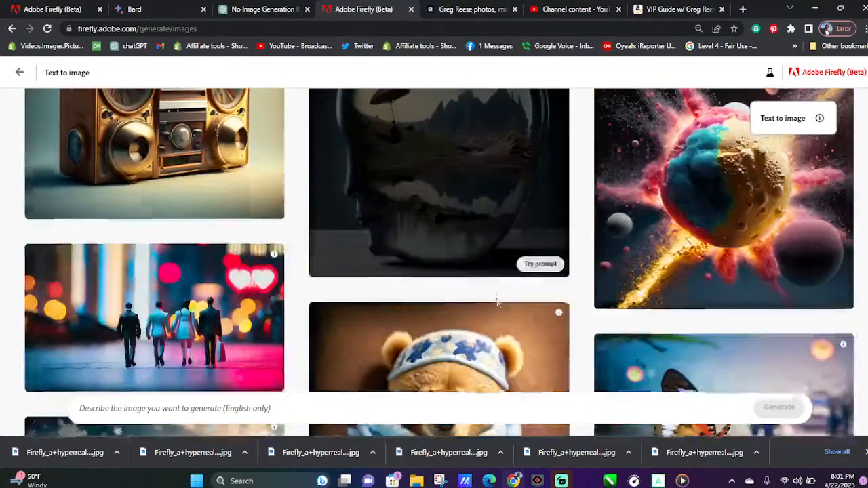
pyautogui.scroll(-3, 497, 302)
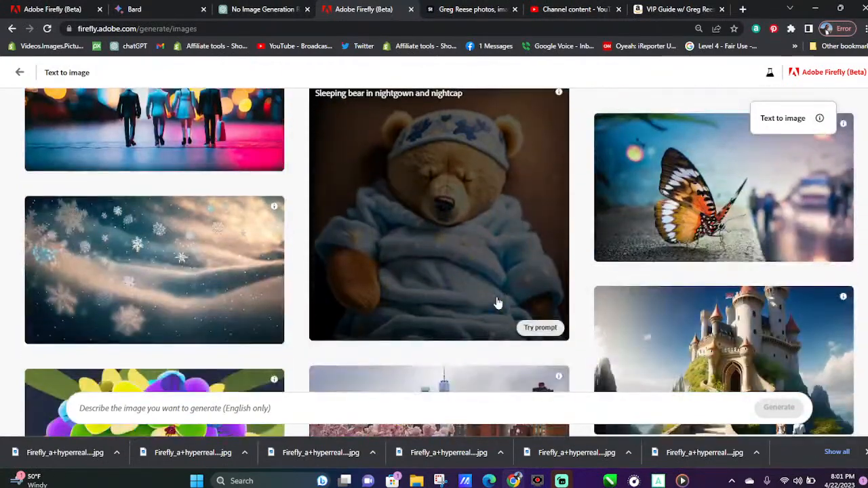
pyautogui.scroll(-3, 498, 302)
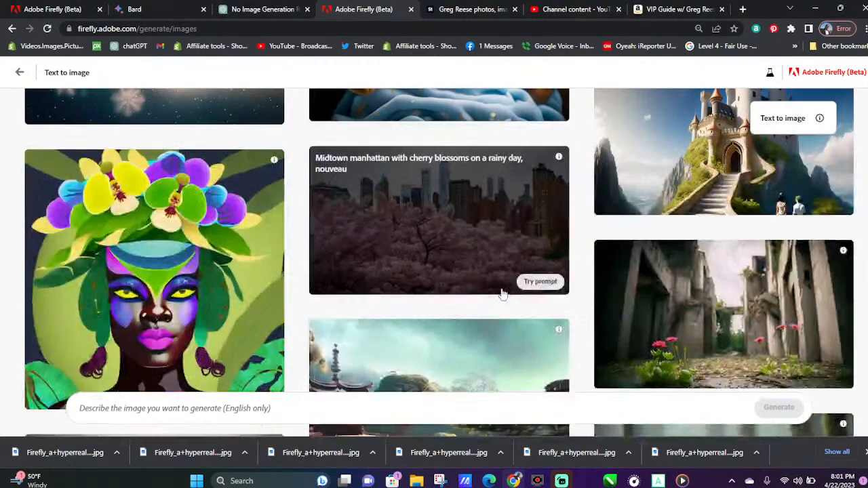
pyautogui.scroll(-4, 503, 293)
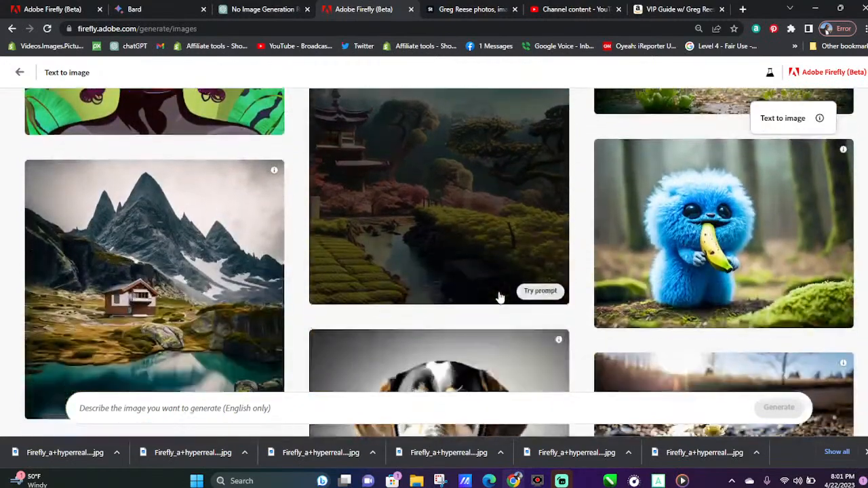
pyautogui.scroll(-4, 500, 298)
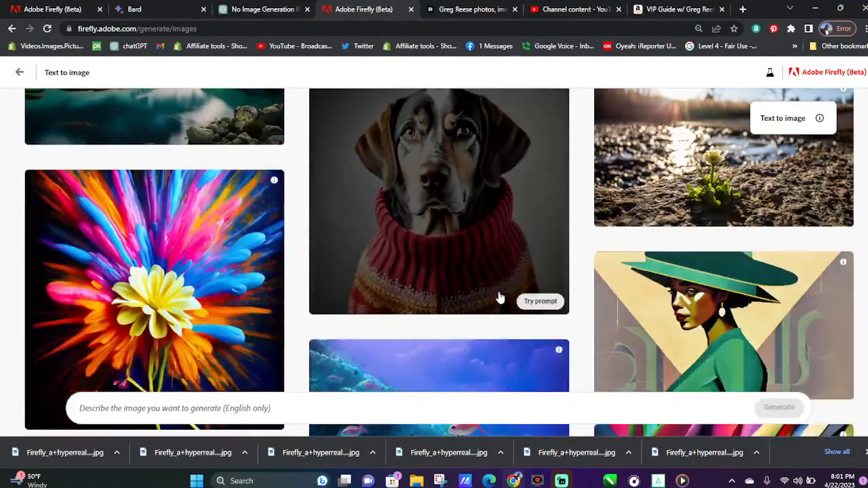
pyautogui.scroll(-2, 498, 299)
pyautogui.scroll(3, 498, 298)
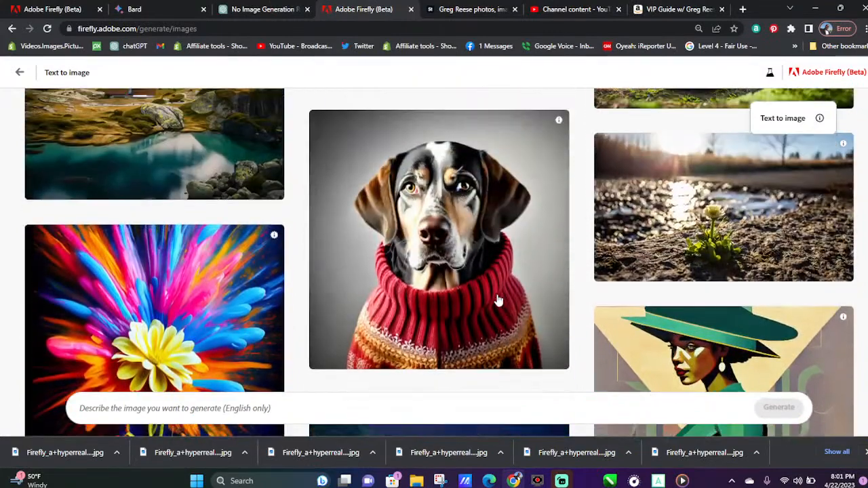
pyautogui.click(532, 354)
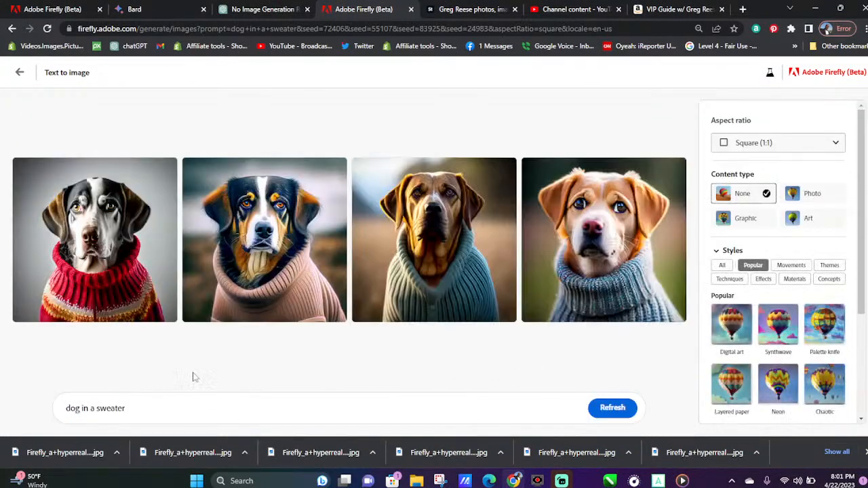
# Add "with a bow" to the end of the dog prompt, generate the images and close the browser's downloads bar
pyautogui.click(153, 404)
pyautogui.write('with')
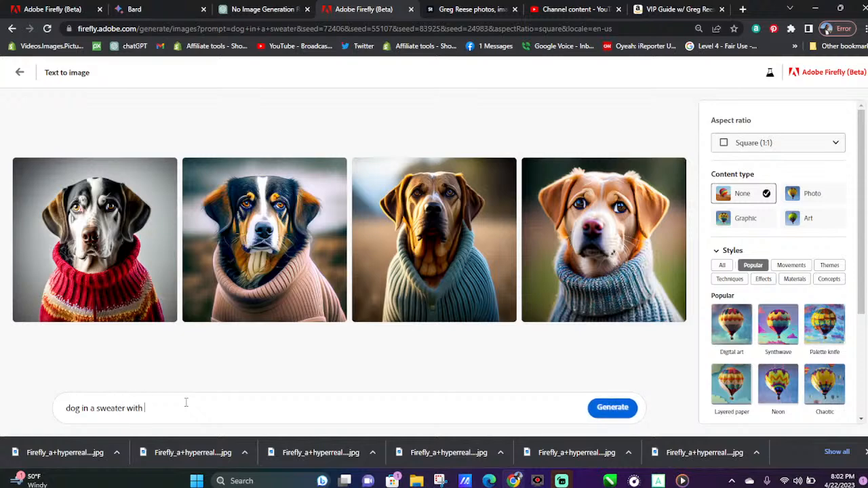
pyautogui.write(' a bow')
pyautogui.click(612, 407)
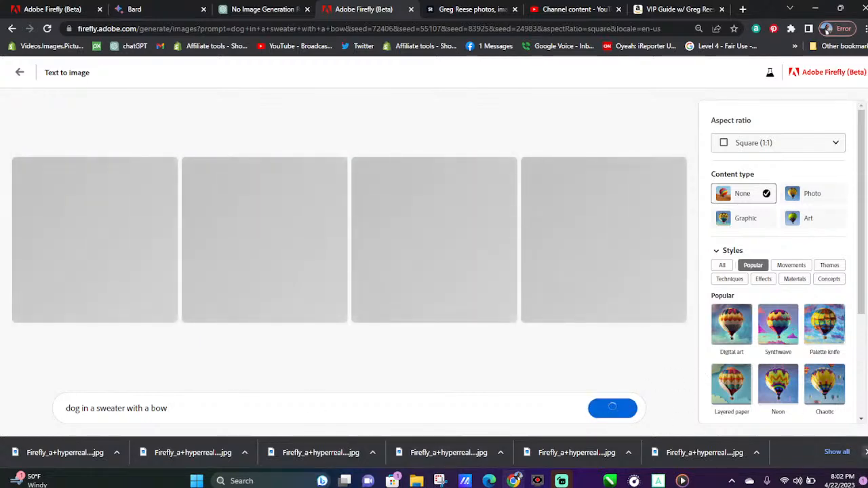
pyautogui.click(866, 452)
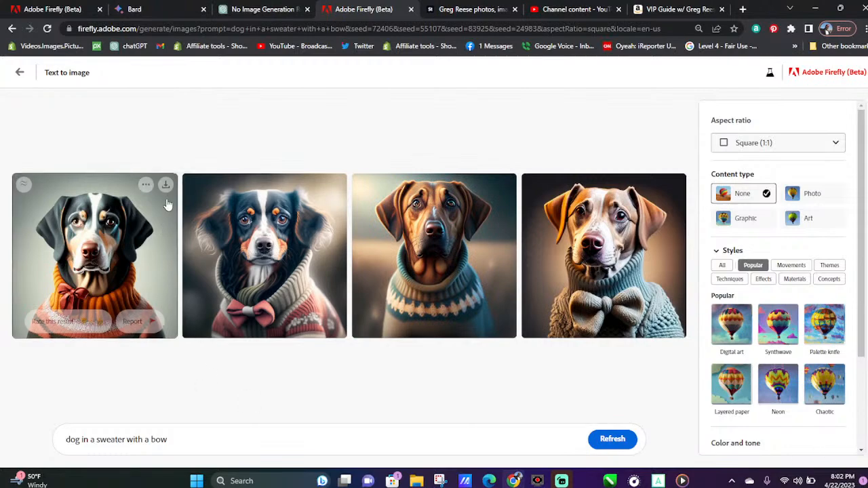
# Download all four images of the dog in a sweater with a bow, beginning with the first
pyautogui.click(166, 183)
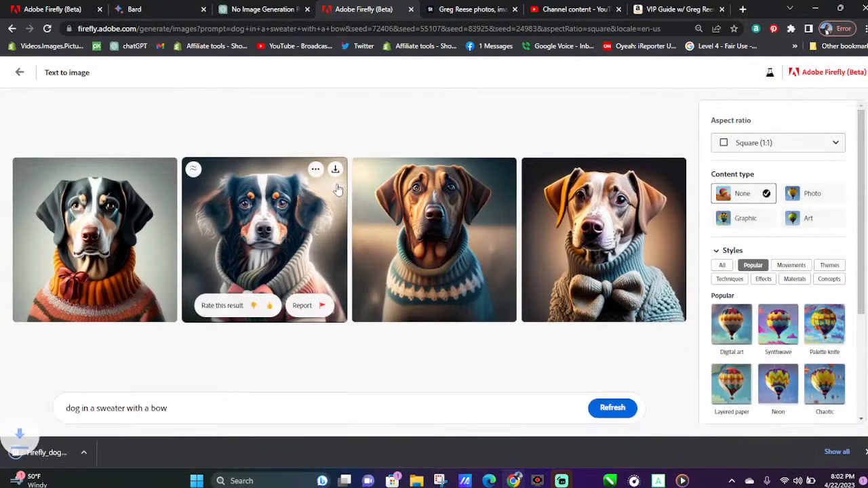
pyautogui.click(335, 168)
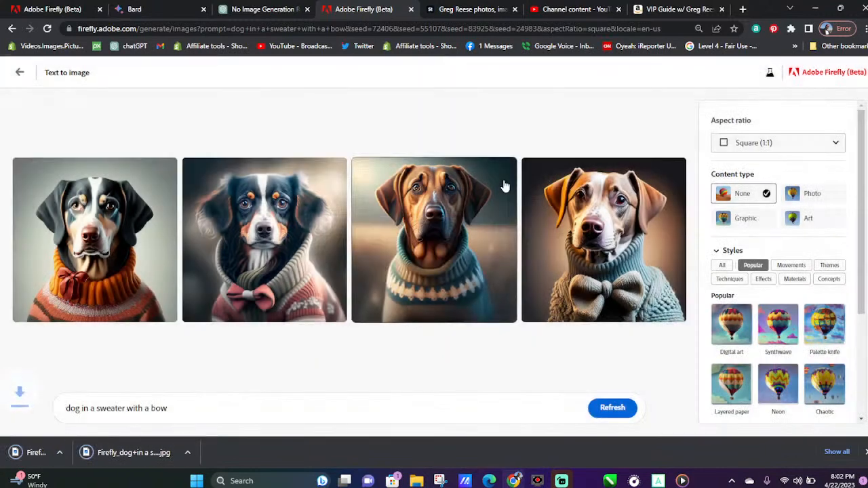
pyautogui.click(504, 168)
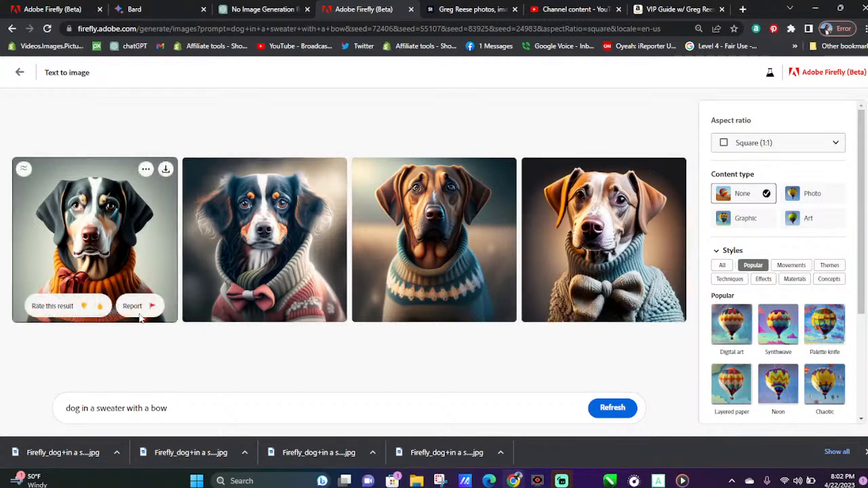
# Give the first and second dog images a positive rating
pyautogui.click(102, 308)
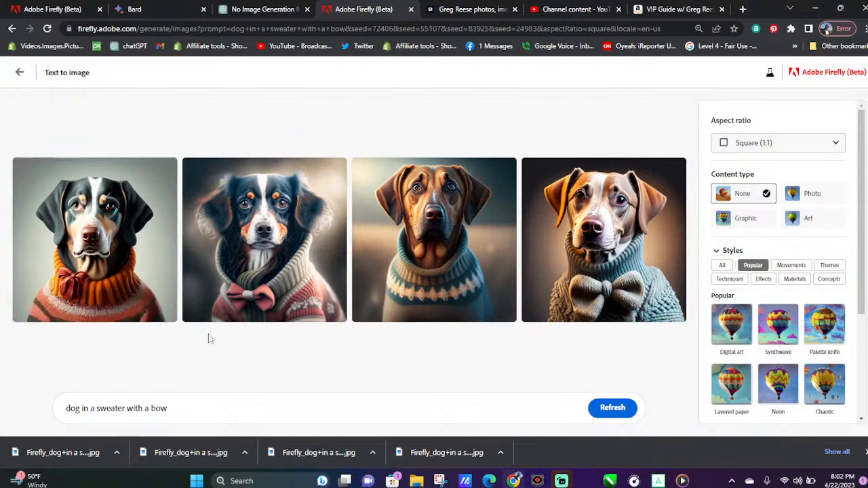
pyautogui.moveTo(308, 310)
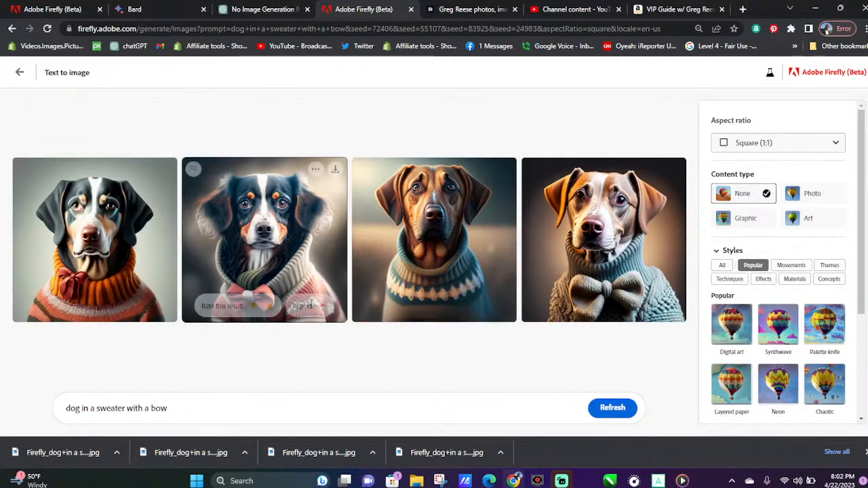
pyautogui.click(269, 306)
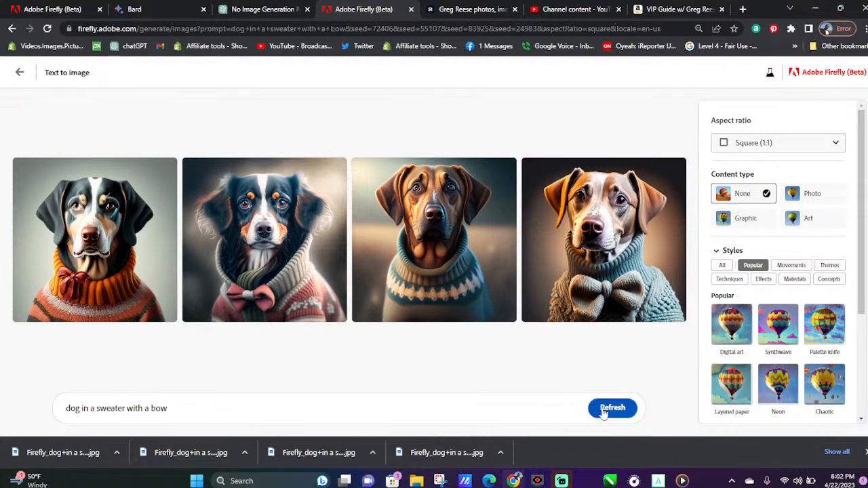
# Insert "ugly Christmas" before "sweater" so the prompt reads "dog in a ugly Christmas sweater with a bow"
pyautogui.moveTo(184, 410); pyautogui.dragTo(161, 409)
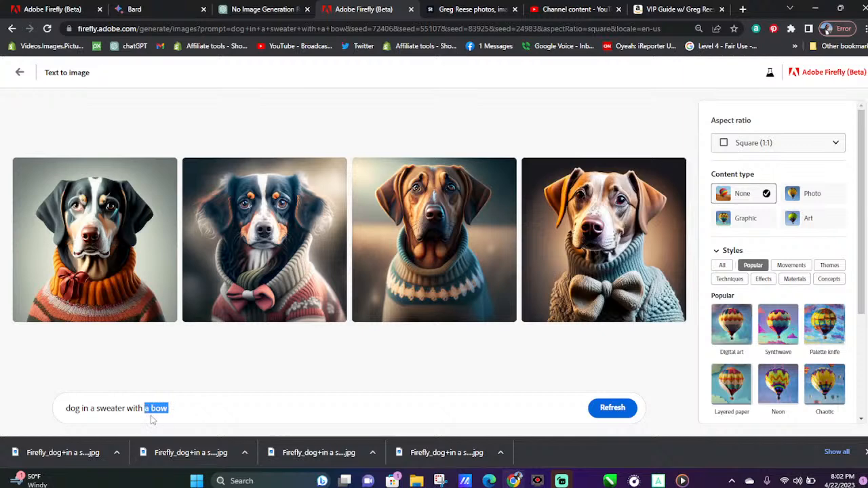
pyautogui.moveTo(93, 410); pyautogui.dragTo(99, 409)
pyautogui.press('Left')
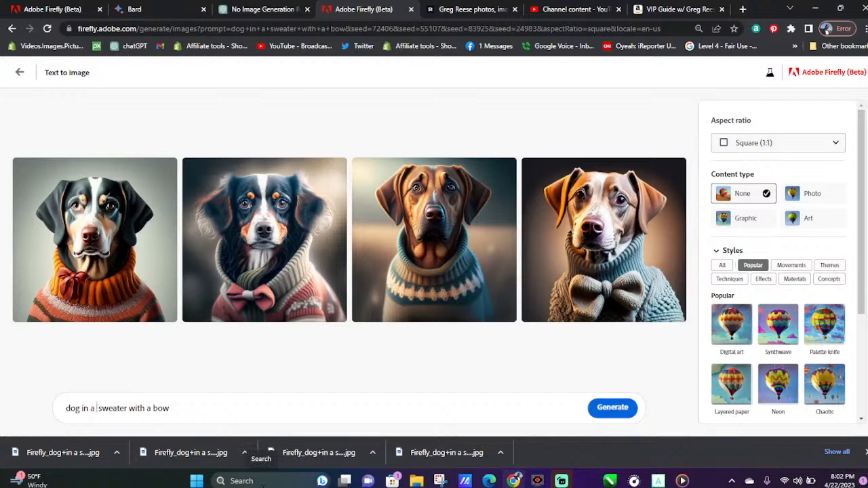
pyautogui.write('ugly')
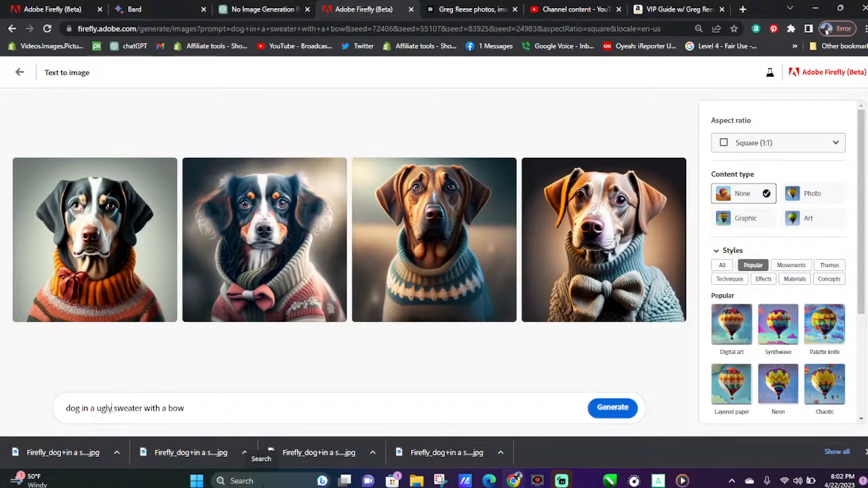
pyautogui.write(' chr')
pyautogui.write('i')
pyautogui.press('BackSpace')
pyautogui.press('BackSpace')
pyautogui.press('BackSpace')
pyautogui.press('BackSpace')
pyautogui.write('Christ')
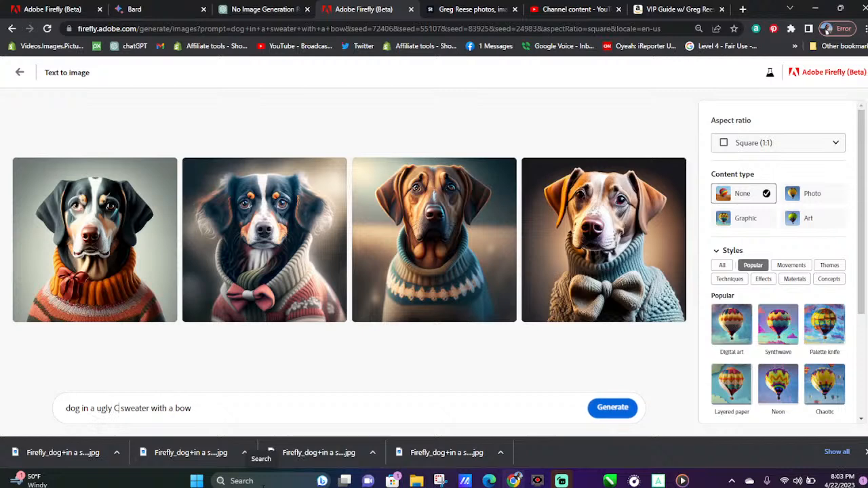
pyautogui.write('mas')
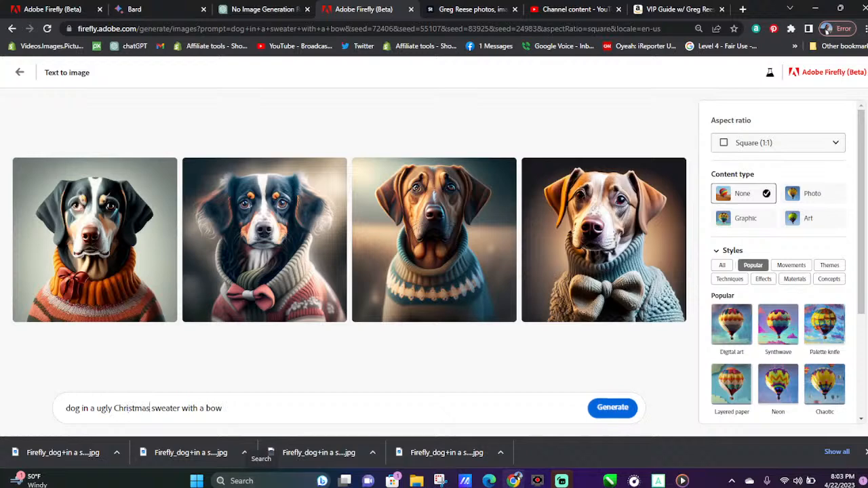
# Generate images for "dog in a ugly Christmas sweater with a bow" and download all four results from first to fourth
pyautogui.click(600, 409)
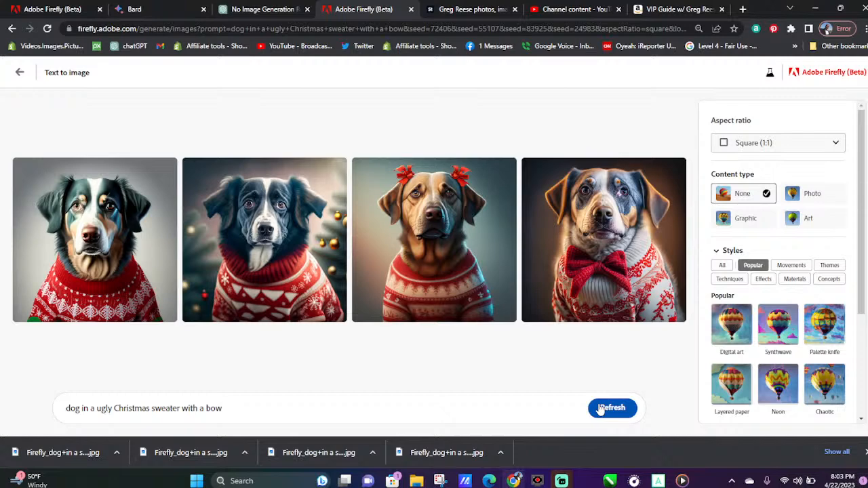
pyautogui.click(166, 171)
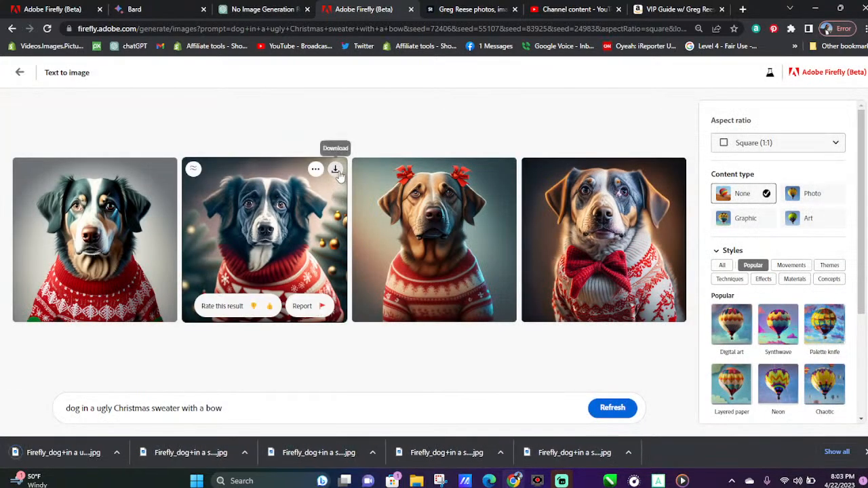
pyautogui.click(335, 171)
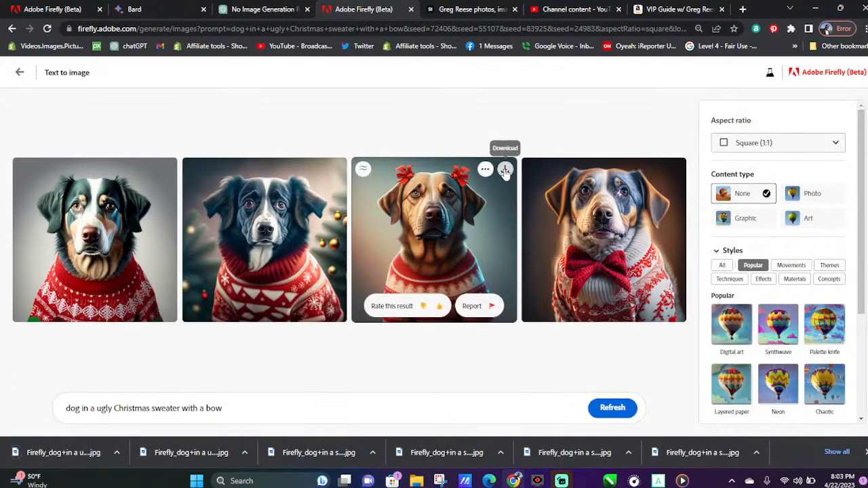
pyautogui.click(505, 171)
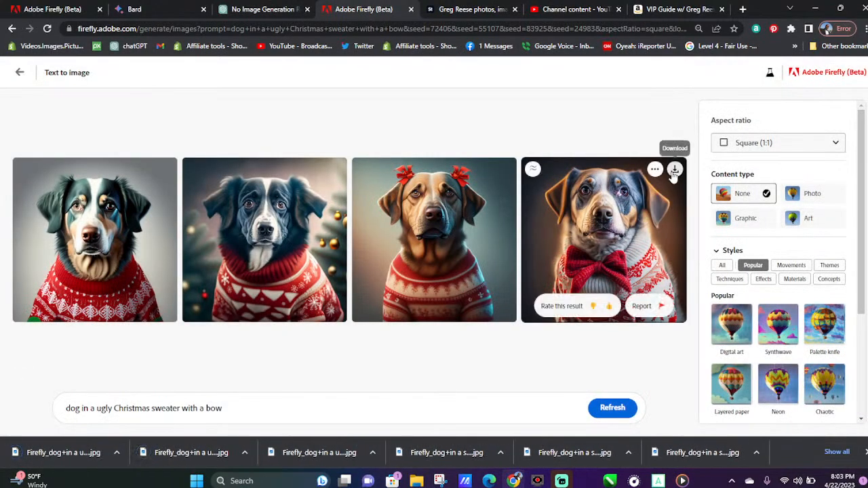
pyautogui.click(674, 171)
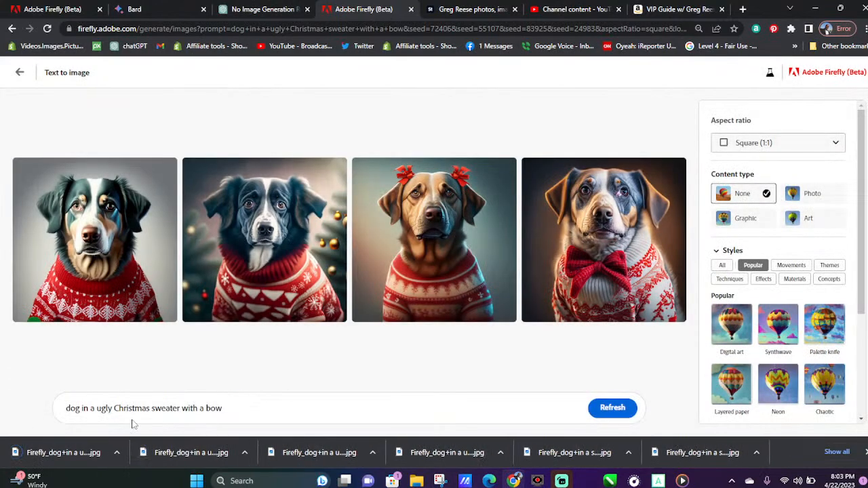
# Insert "cat" before "dog" at the start of the prompt, generate the images and close the browser's downloads bar
pyautogui.write('cat')
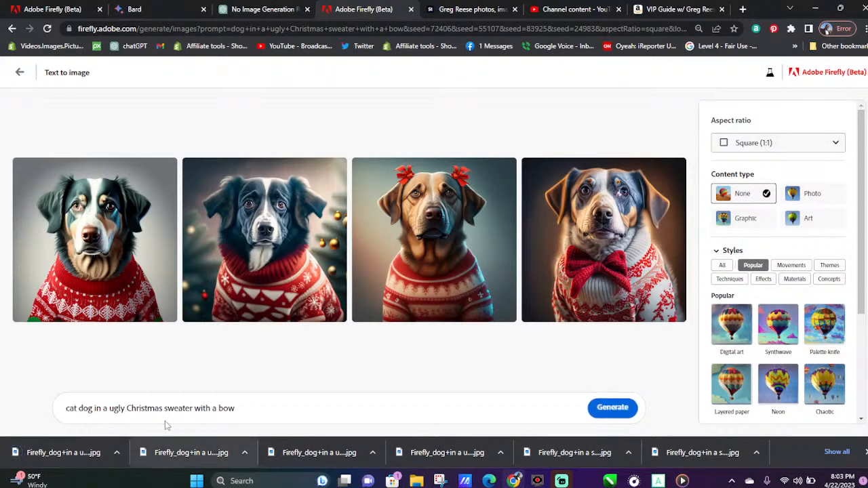
pyautogui.click(612, 408)
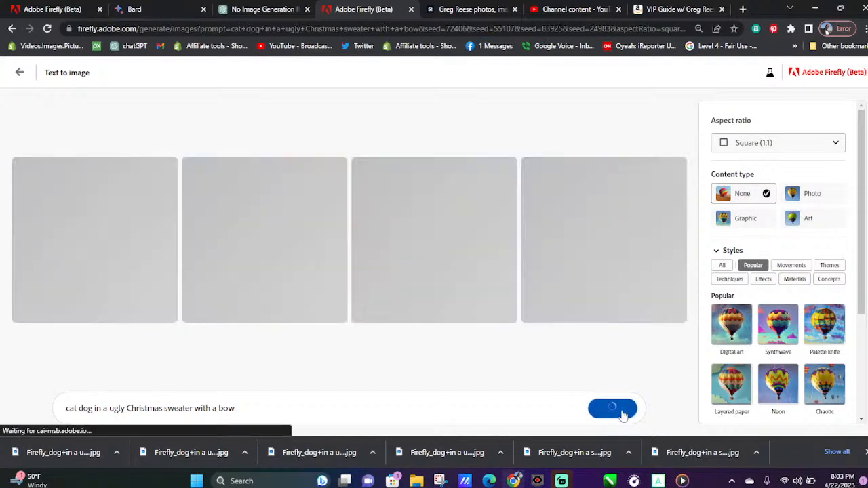
pyautogui.click(864, 452)
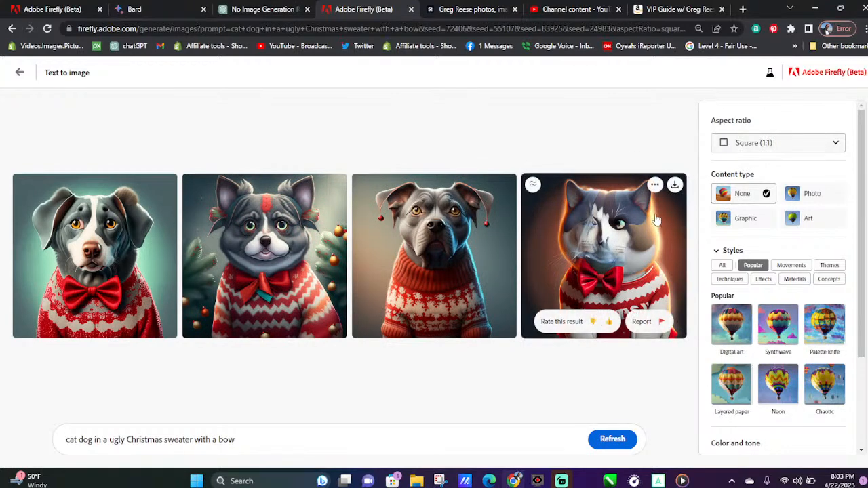
# Download all four "cat dog" Christmas sweater images from the fourth back to the first, and close the browser's downloads bar
pyautogui.click(675, 185)
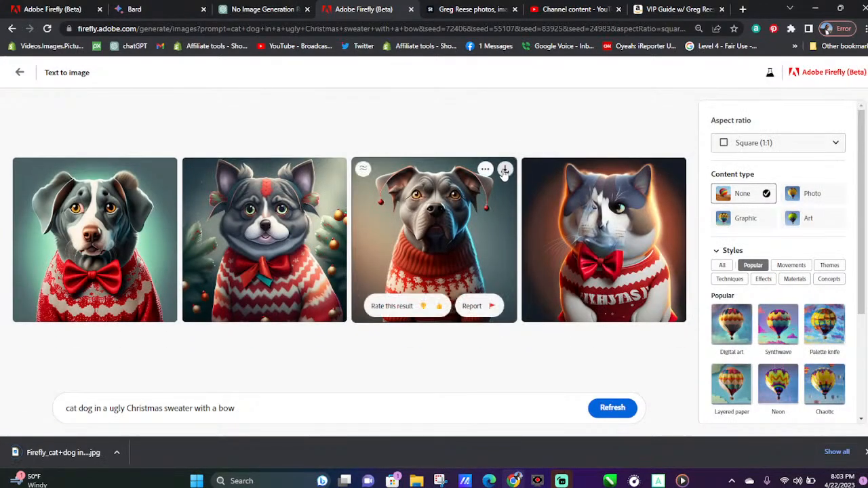
pyautogui.click(505, 172)
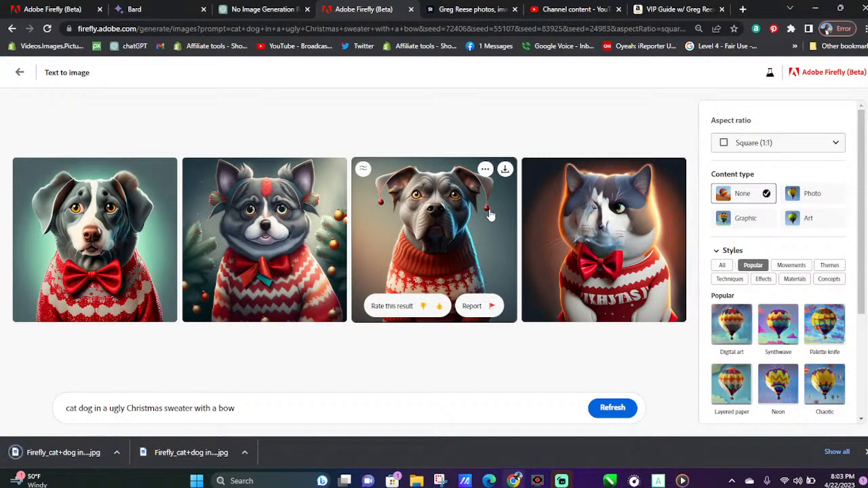
pyautogui.click(336, 178)
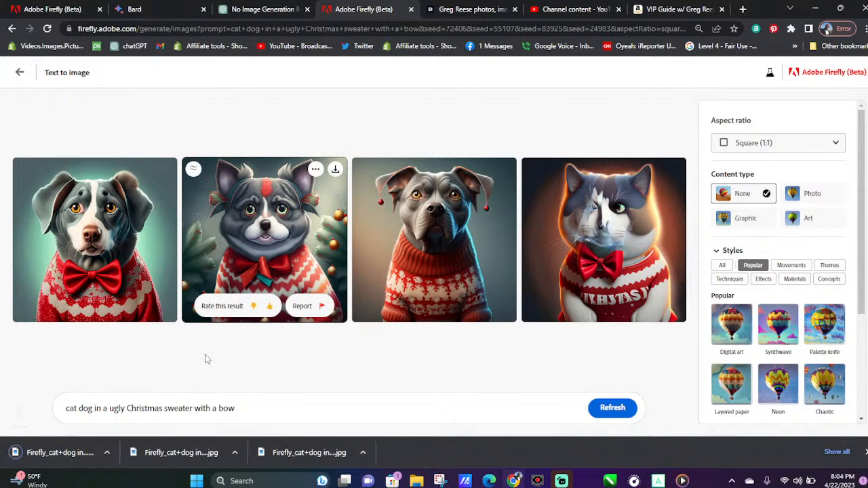
pyautogui.click(165, 170)
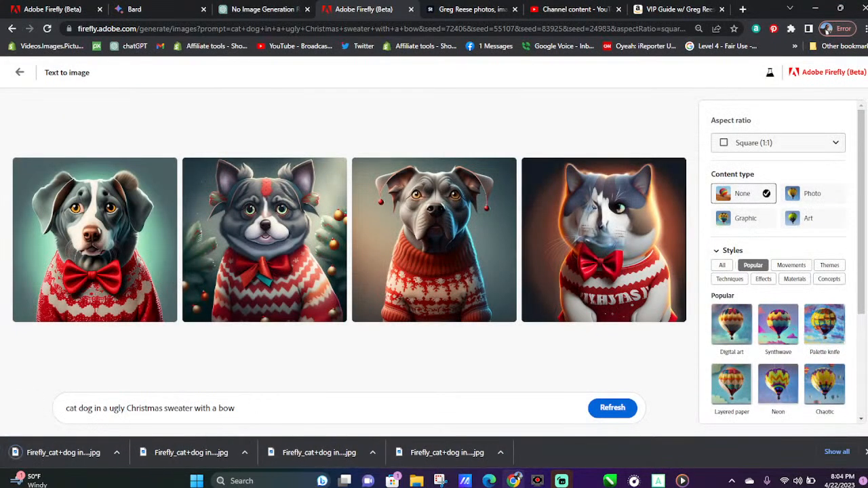
pyautogui.click(865, 453)
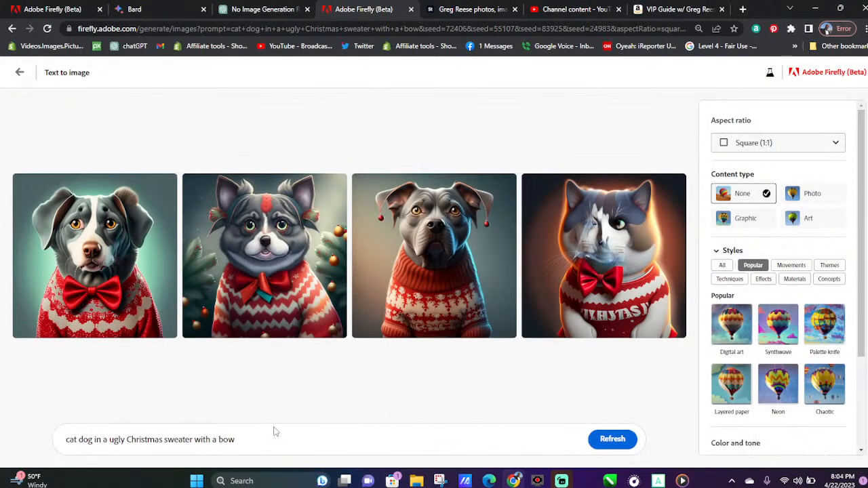
# Refresh the results for the same "cat dog" prompt and download all four new images, beginning with the first
pyautogui.click(632, 439)
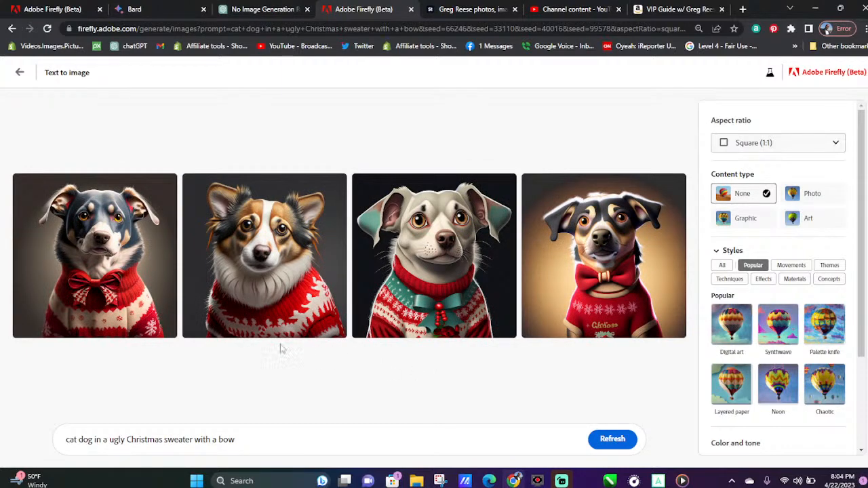
pyautogui.moveTo(151, 209)
pyautogui.click(166, 187)
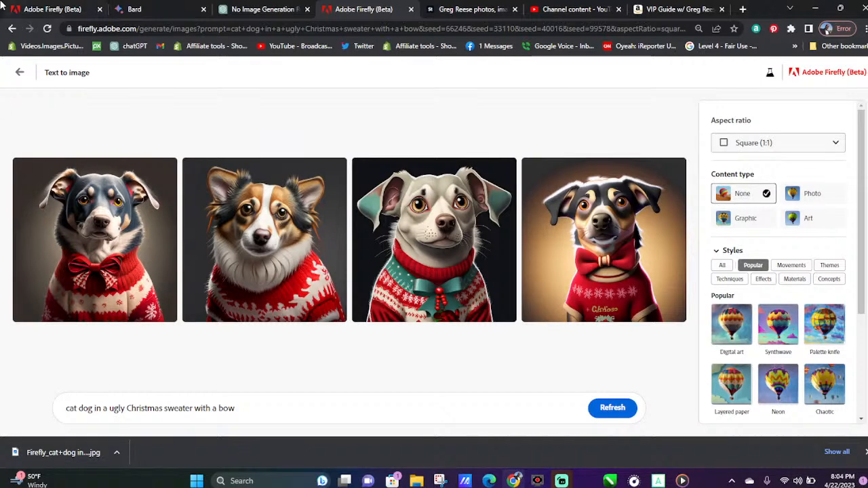
pyautogui.moveTo(1, 5)
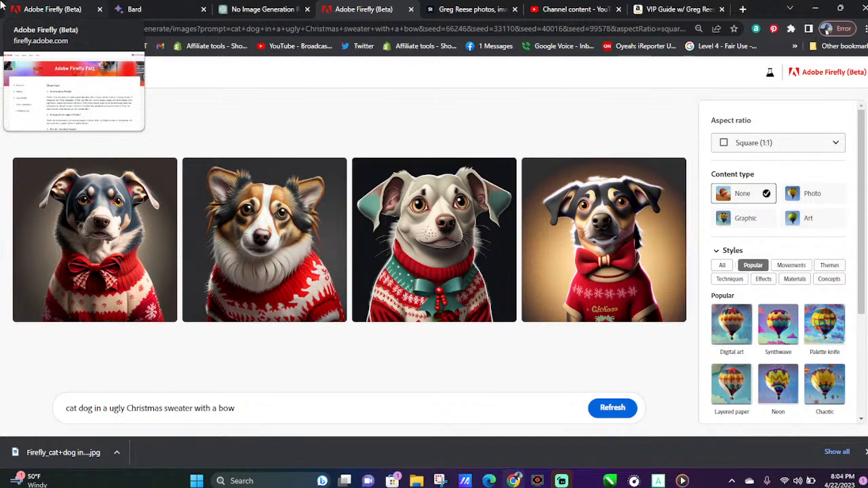
pyautogui.click(336, 171)
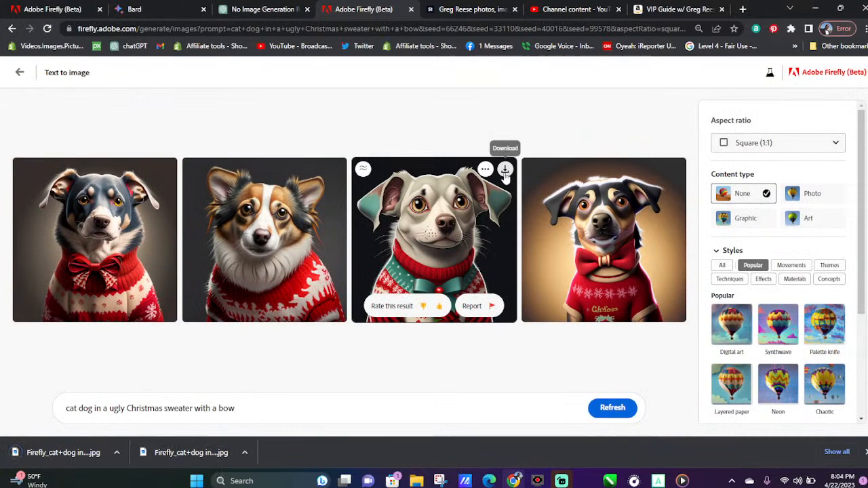
pyautogui.click(505, 171)
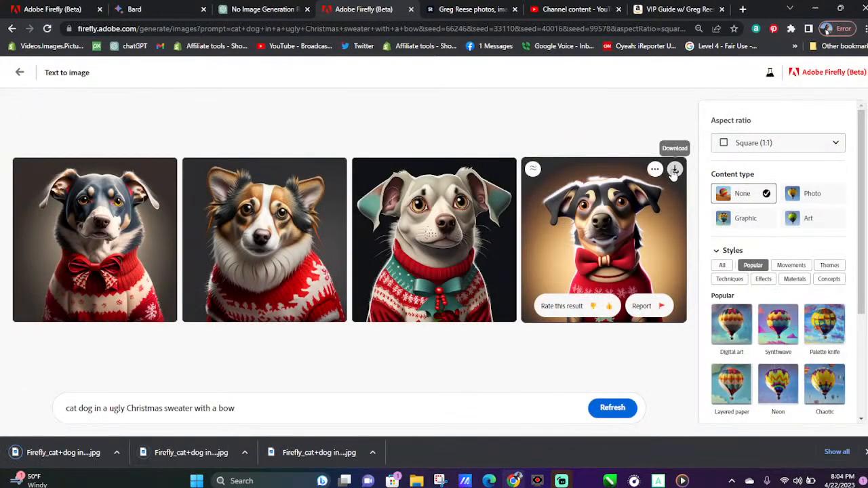
pyautogui.click(674, 171)
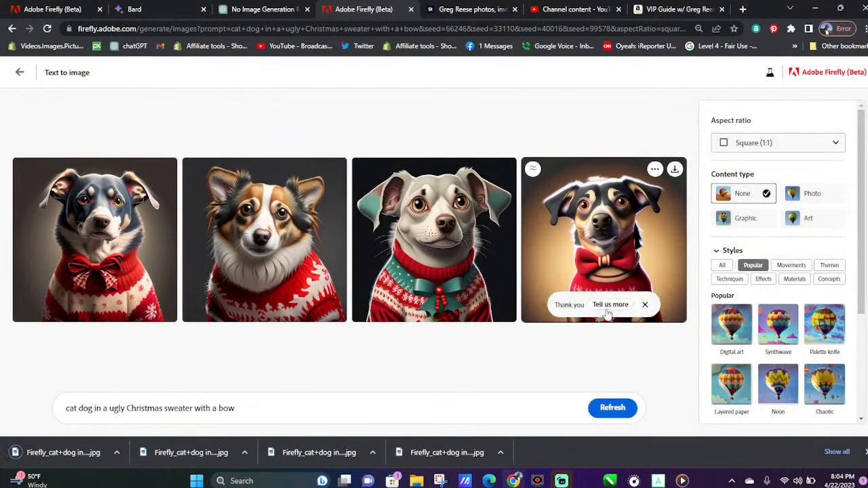
# Give the refreshed "cat dog" sweater images a positive rating, working from the fourth back to the first
pyautogui.moveTo(448, 311)
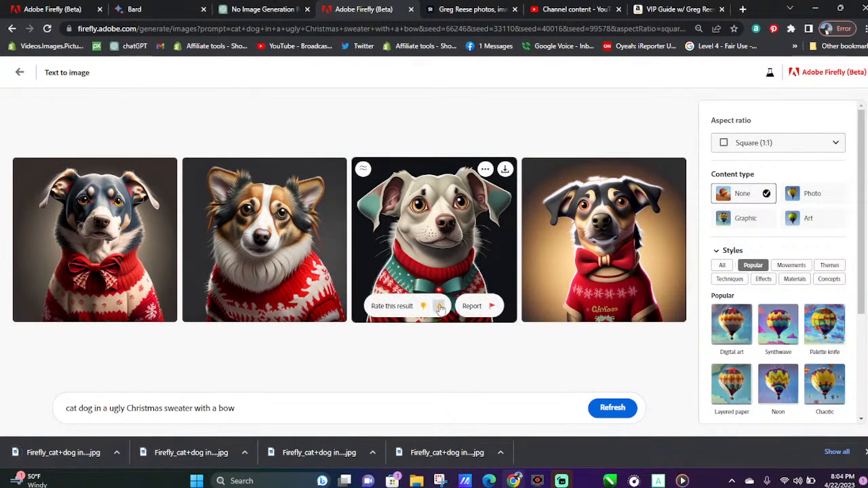
pyautogui.moveTo(302, 318)
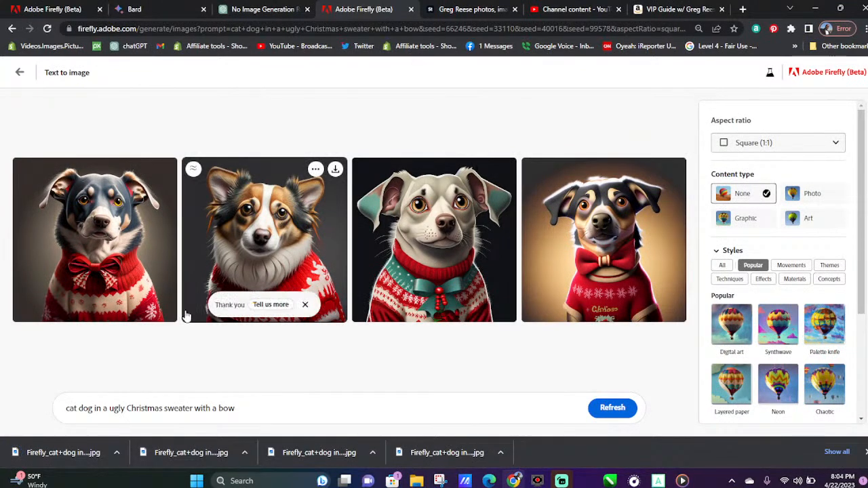
pyautogui.moveTo(93, 319)
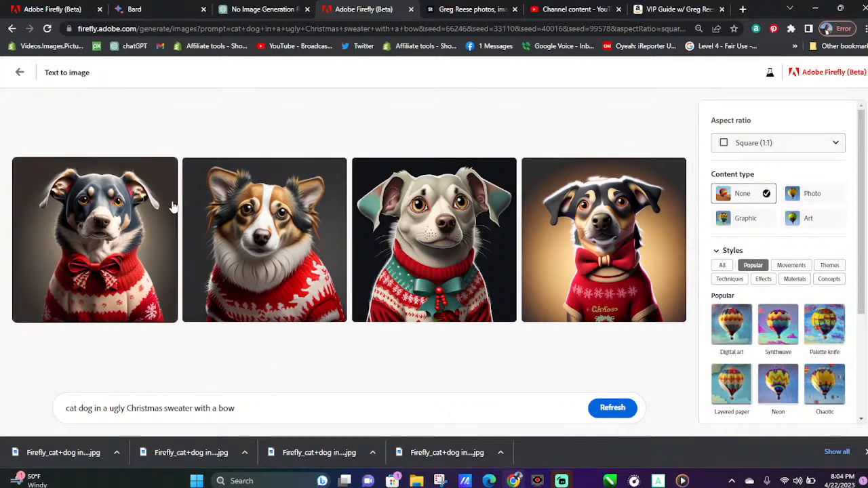
# Remove "dog" from the prompt so it reads "cat in a ugly Christmas sweater with a bow", and generate the images
pyautogui.moveTo(79, 407); pyautogui.dragTo(92, 404)
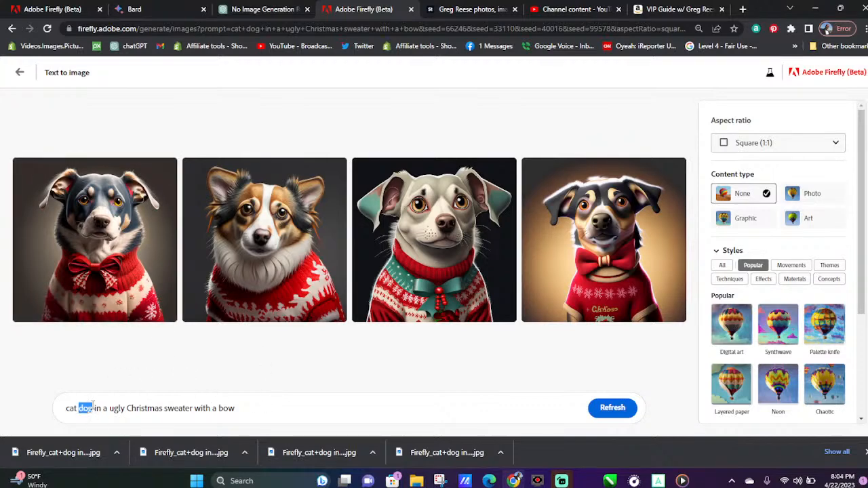
pyautogui.press('BackSpace')
pyautogui.press('BackSpace')
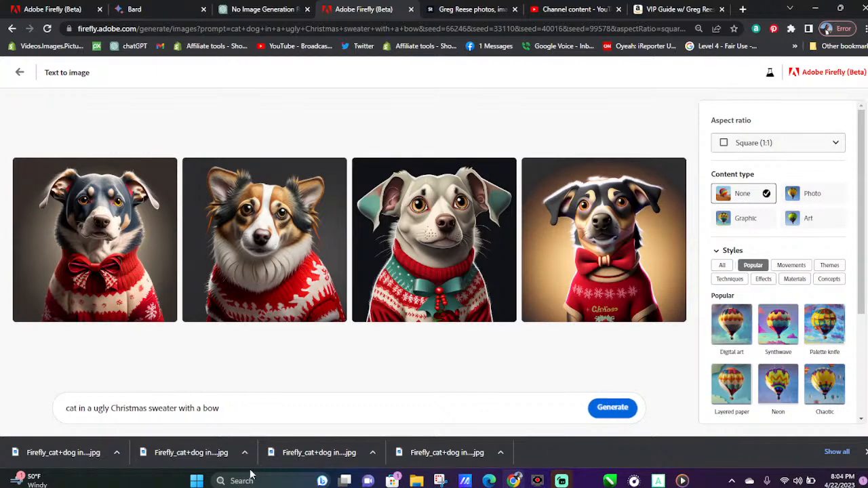
pyautogui.click(613, 407)
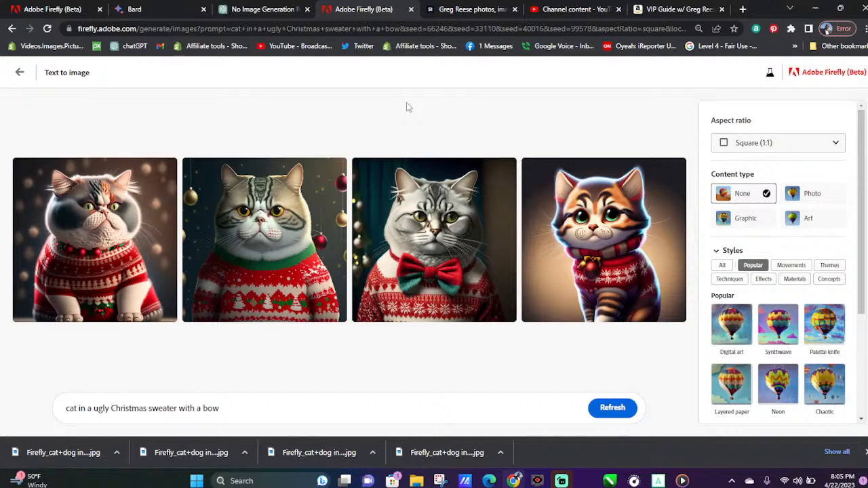
# Download the first image of the cat in an ugly Christmas sweater
pyautogui.moveTo(152, 190)
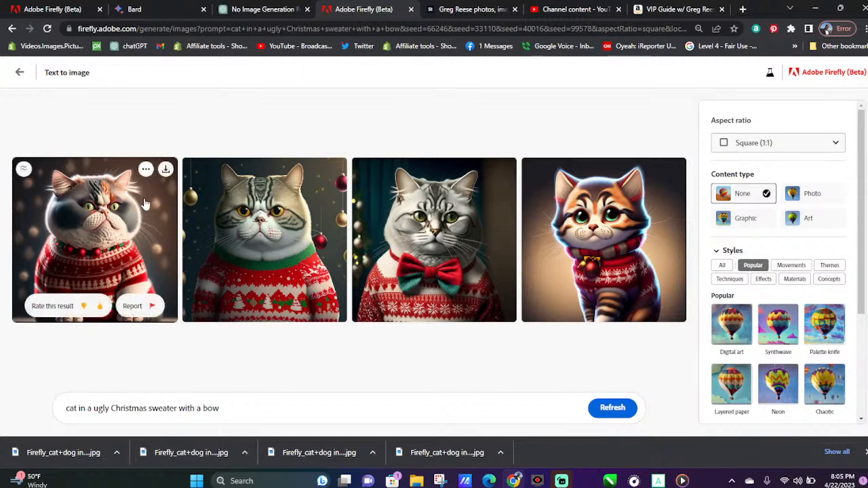
pyautogui.click(166, 170)
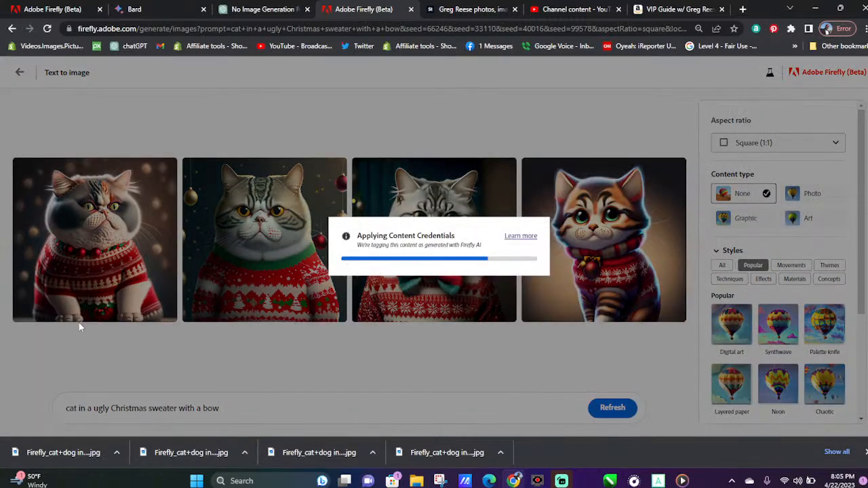